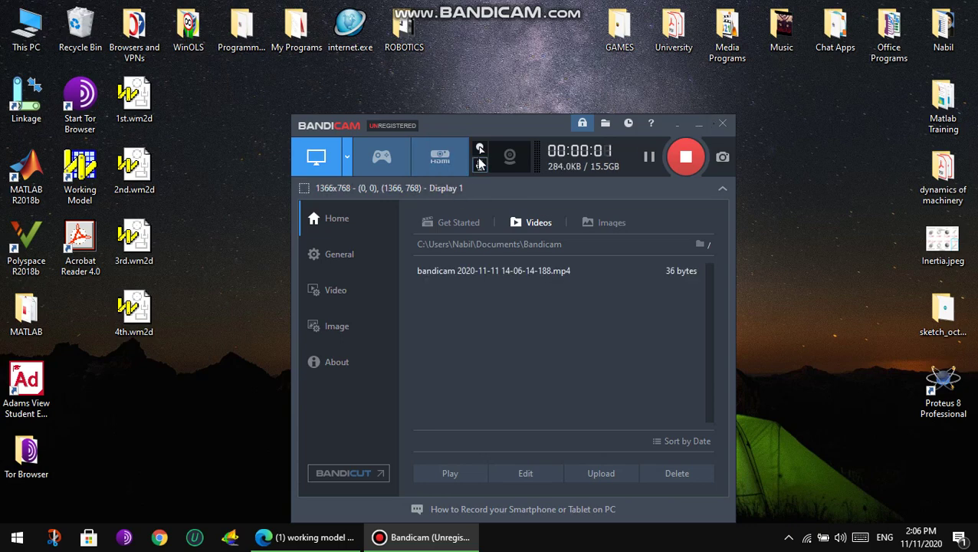
Review Bandicam's mouse-effect settings and its Images and Get Started tabs, then minimize Bandicam
left_click(479, 160)
left_click(574, 481)
left_click(628, 221)
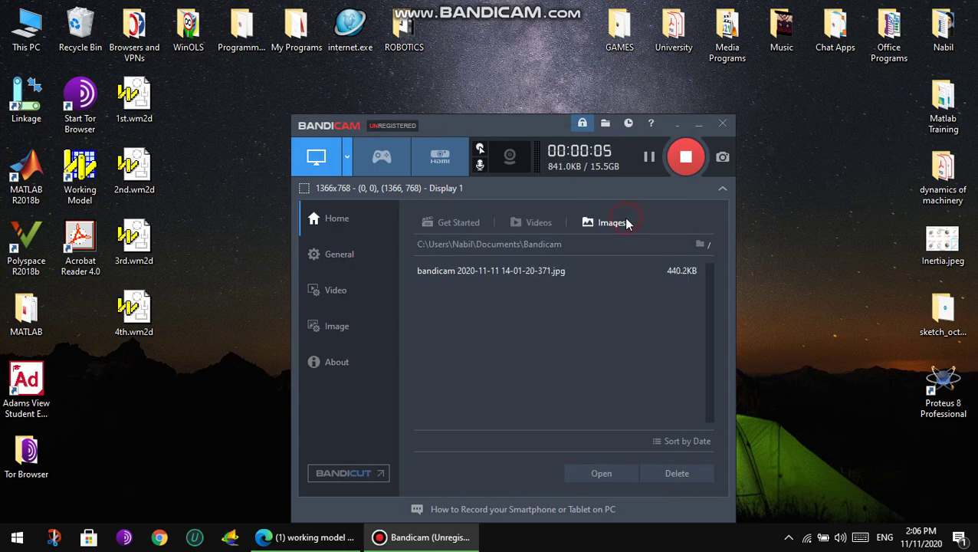
left_click(443, 223)
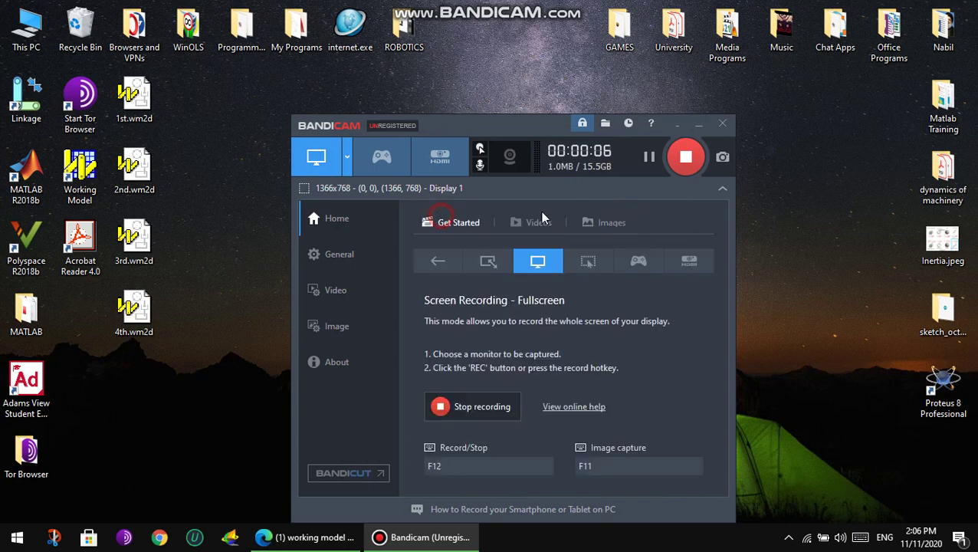
left_click(699, 124)
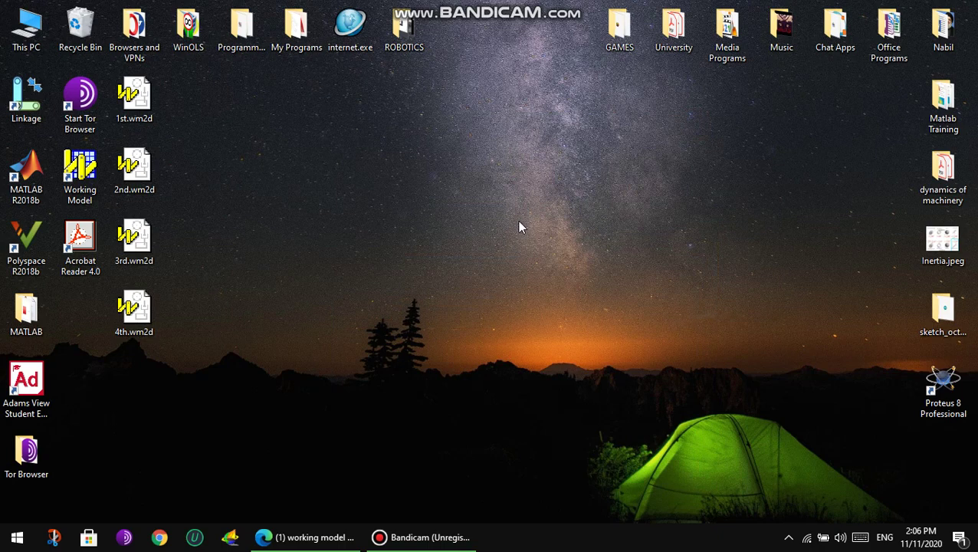
Refresh the desktop, reposition the Working Model shortcut, and launch Working Model
right_click(257, 182)
left_click(310, 225)
left_click_drag(80, 176, 511, 99)
left_click(504, 172)
left_click_drag(472, 44, 578, 212)
double_click(527, 104)
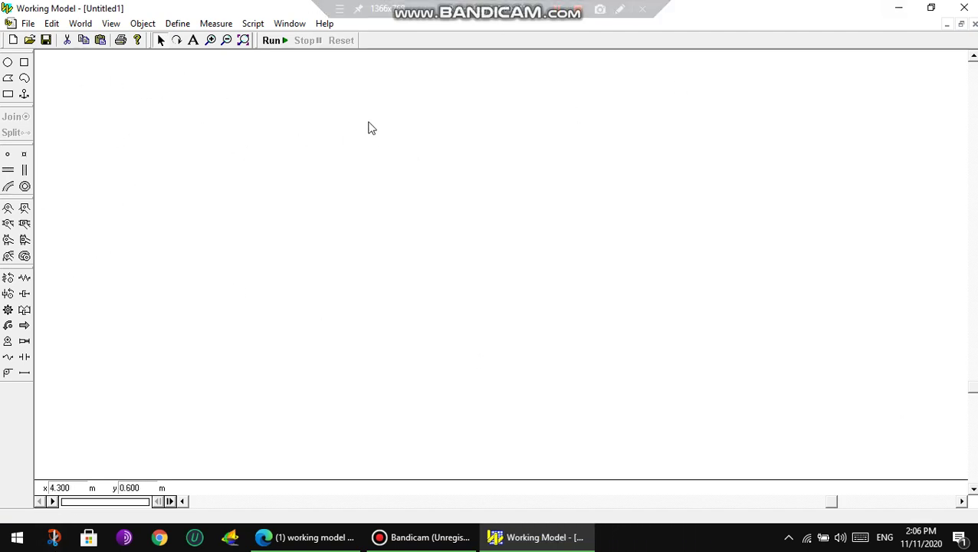
Create a new blank Untitled2 document and look through the File and Edit menus
left_click(13, 40)
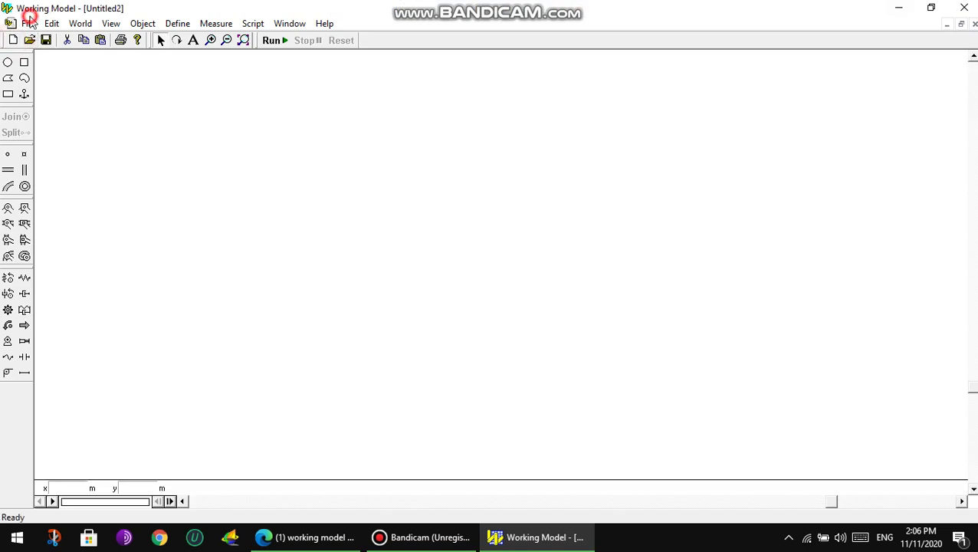
left_click(29, 23)
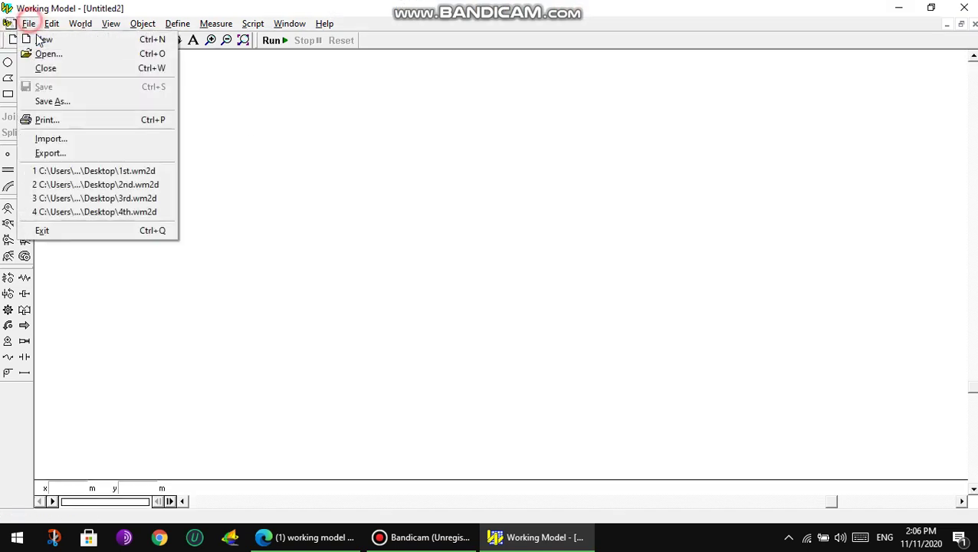
left_click(258, 152)
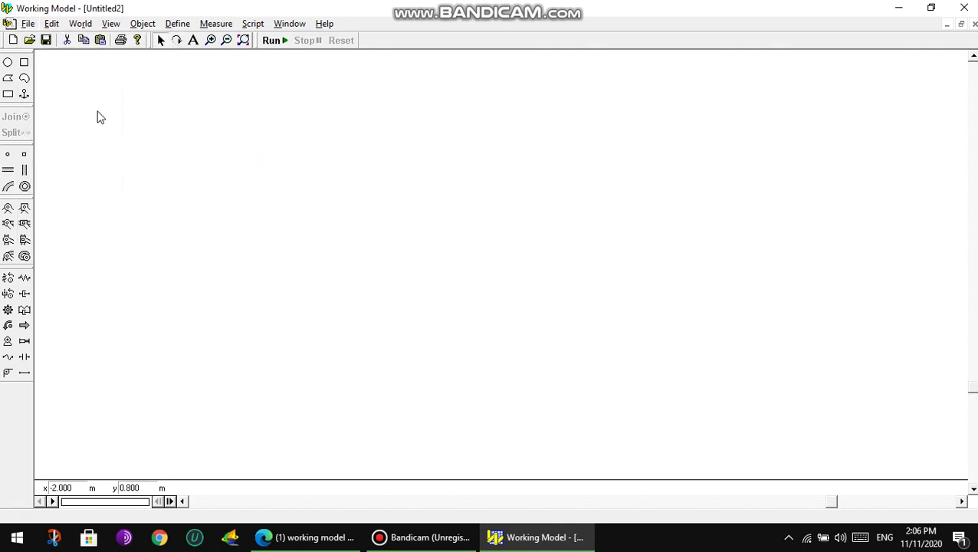
left_click(29, 23)
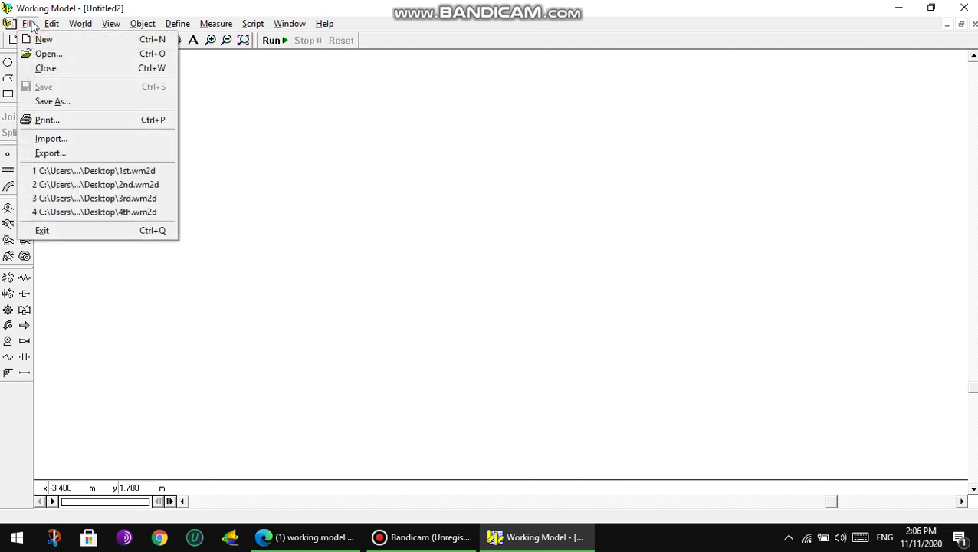
mouse_move(52, 23)
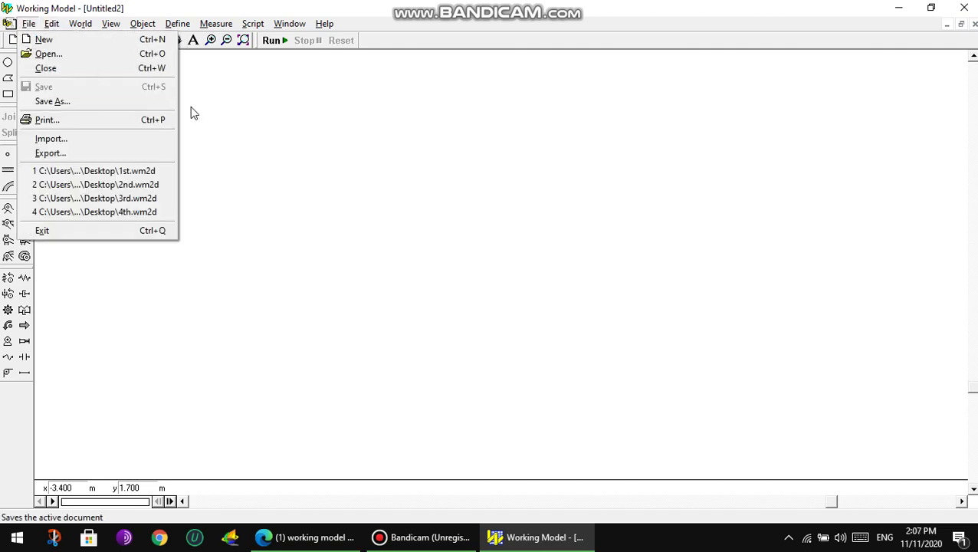
left_click(226, 130)
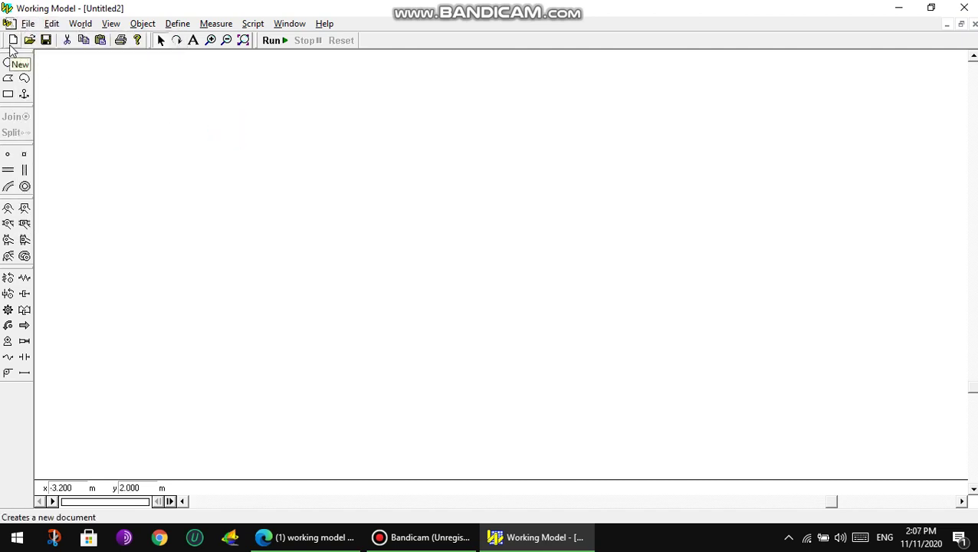
left_click_drag(105, 61, 878, 473)
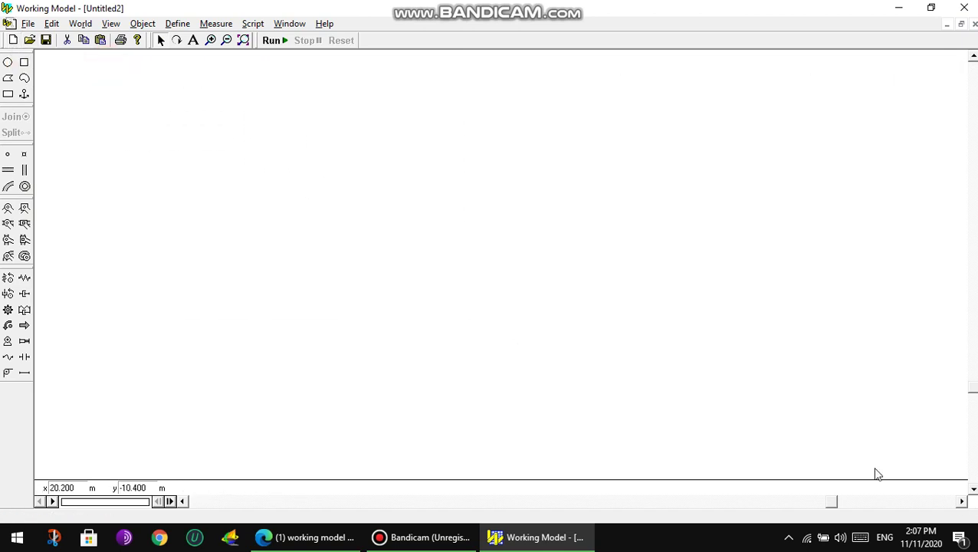
Draw a long horizontal bar, and draw then delete a test square and circle
left_click(8, 93)
left_click_drag(257, 190, 512, 211)
left_click(24, 62)
left_click_drag(121, 85, 168, 130)
left_click(8, 62)
left_click_drag(715, 138, 865, 276)
left_click_drag(690, 107, 861, 312)
key("Delete")
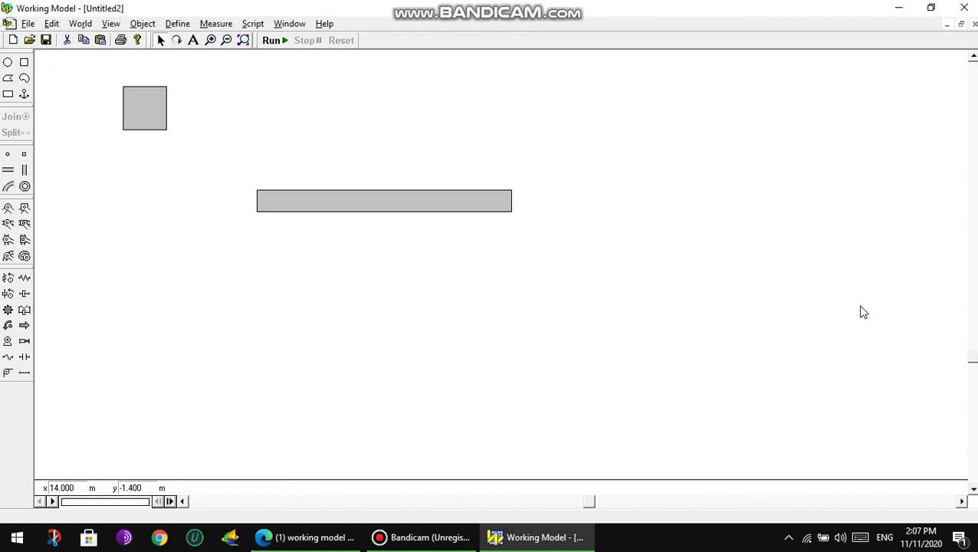
left_click_drag(87, 80, 181, 142)
key("Delete")
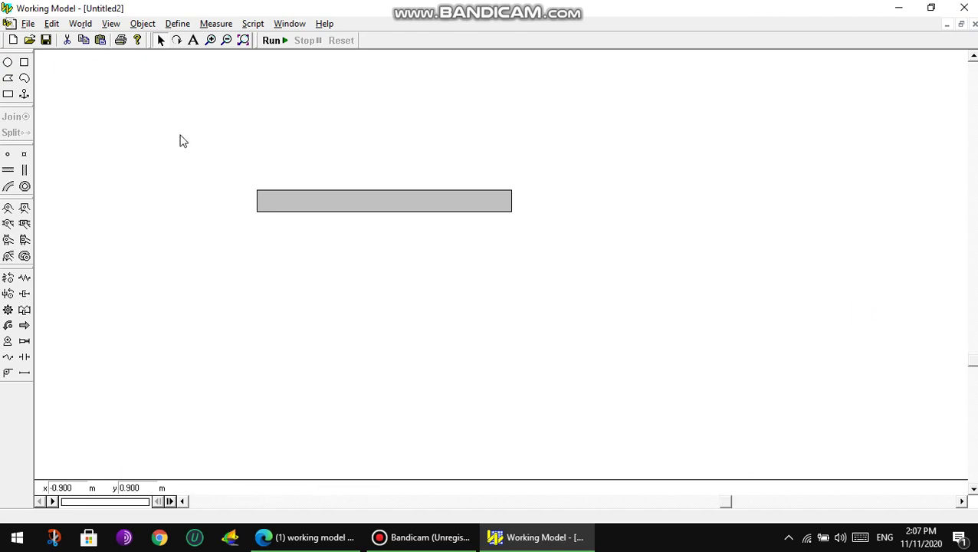
left_click_drag(323, 206, 292, 249)
left_click(303, 81)
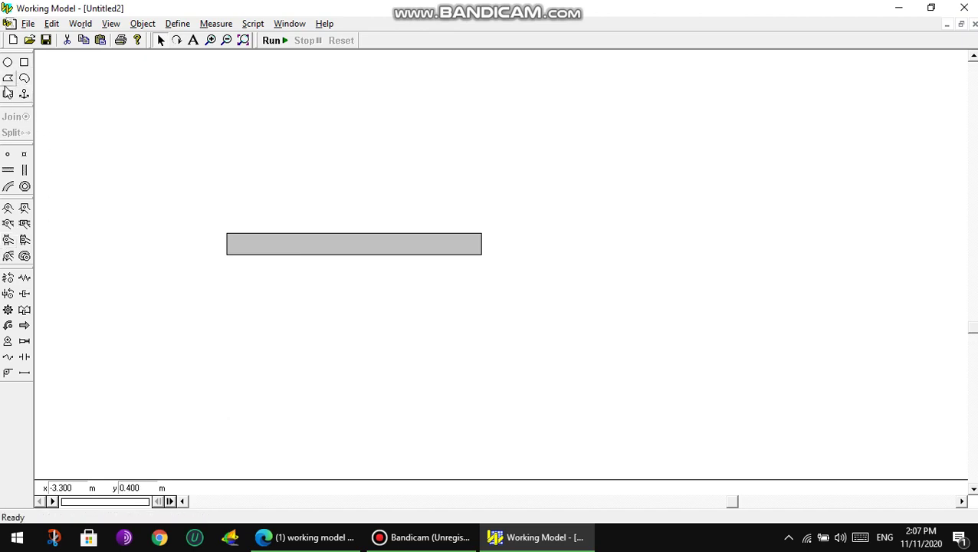
Draw two tall rectangles, one at right and one below the bar, then move the bar upper left
left_click(8, 92)
left_click_drag(675, 195, 706, 289)
left_click(757, 263)
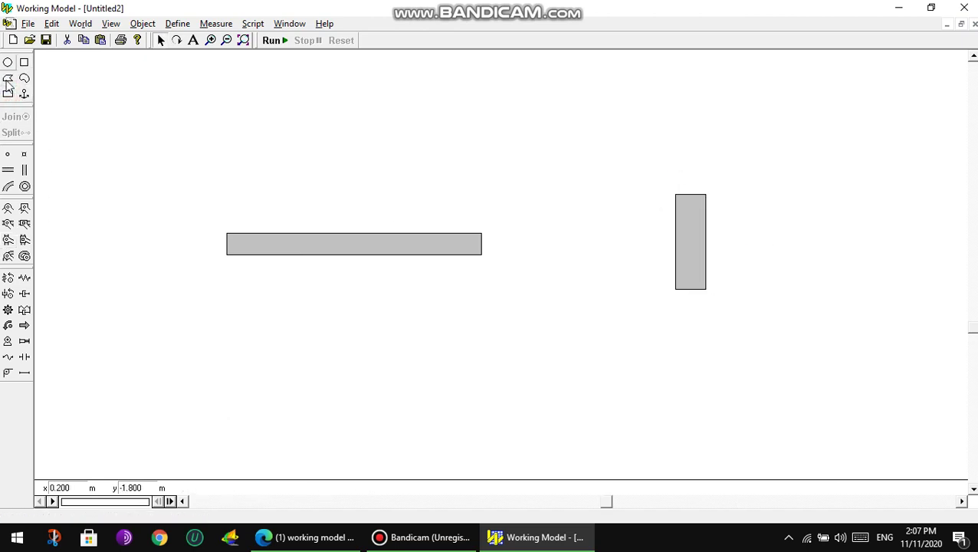
left_click(7, 93)
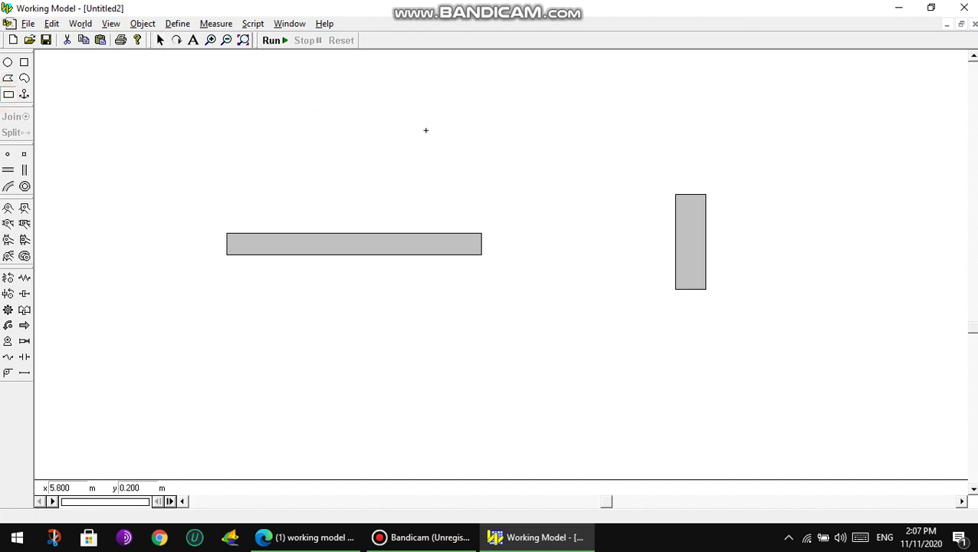
left_click_drag(343, 267, 388, 379)
left_click_drag(405, 242, 327, 139)
left_click(103, 191)
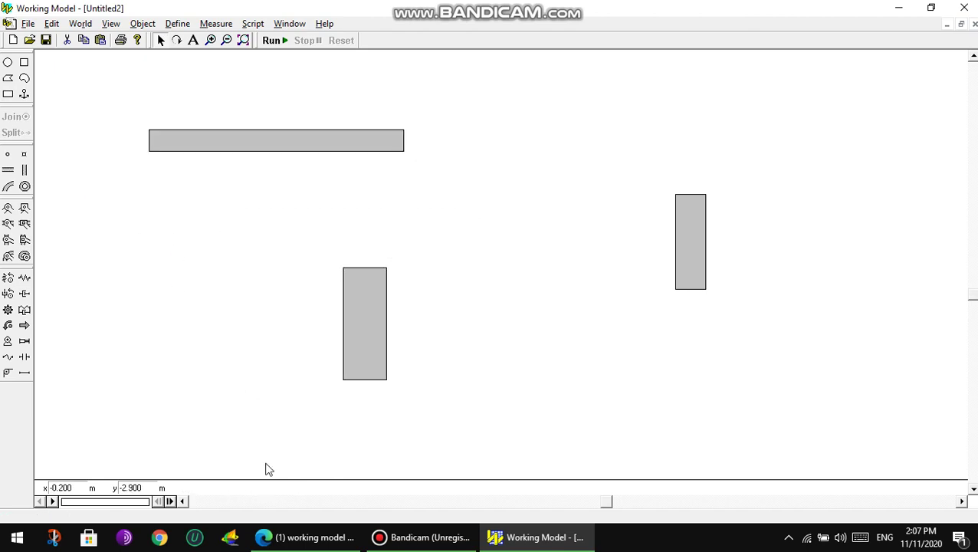
Place points at the left and right ends of the horizontal bar
left_click(9, 155)
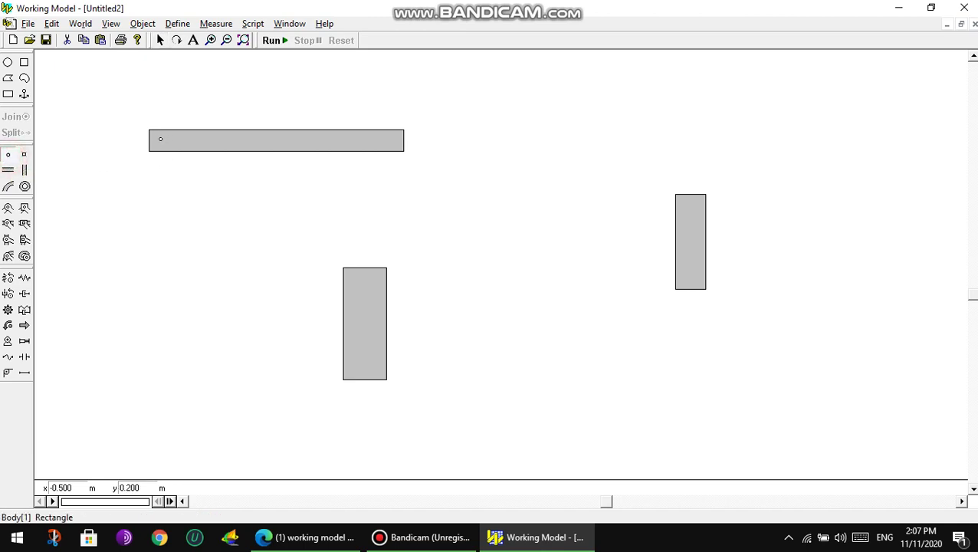
left_click(160, 141)
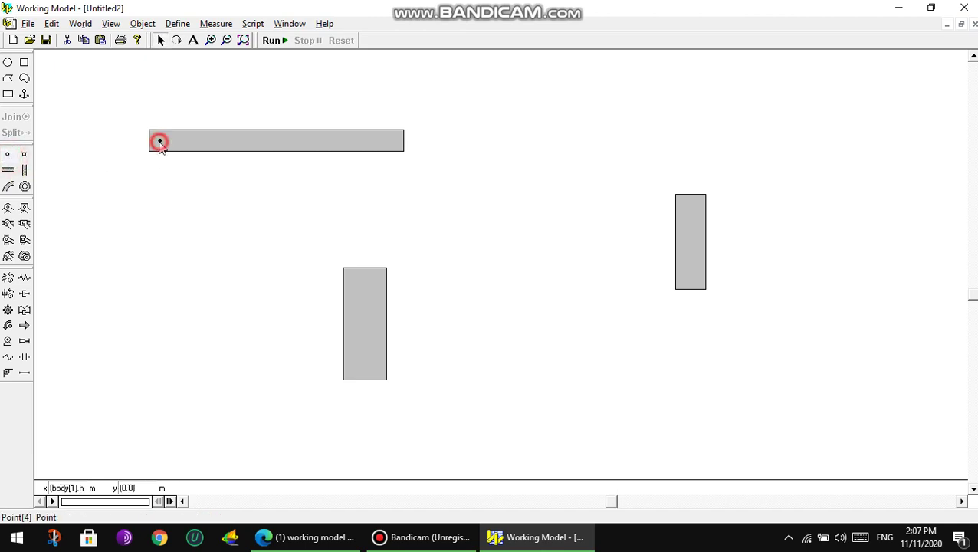
left_click(9, 157)
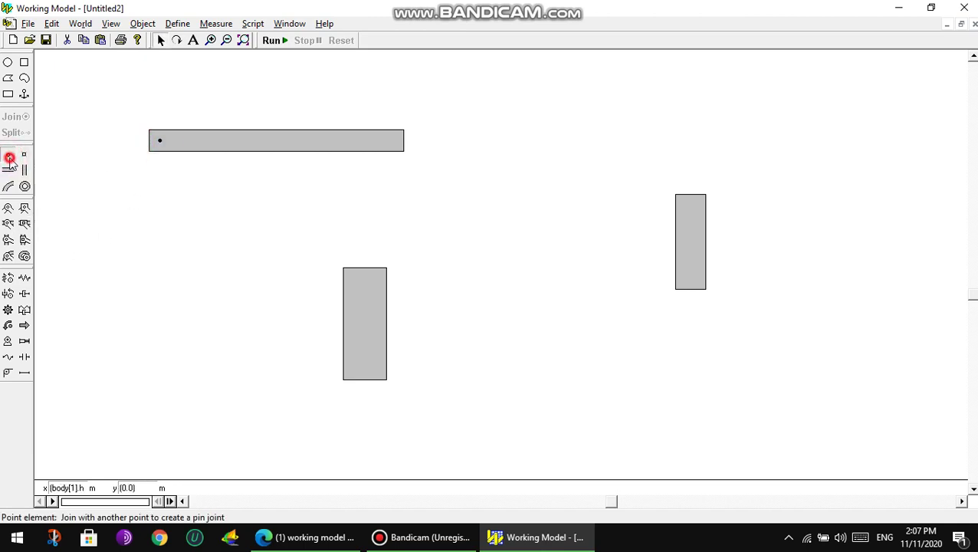
left_click(392, 141)
Place top and bottom points on both upright rectangles
left_click(8, 156)
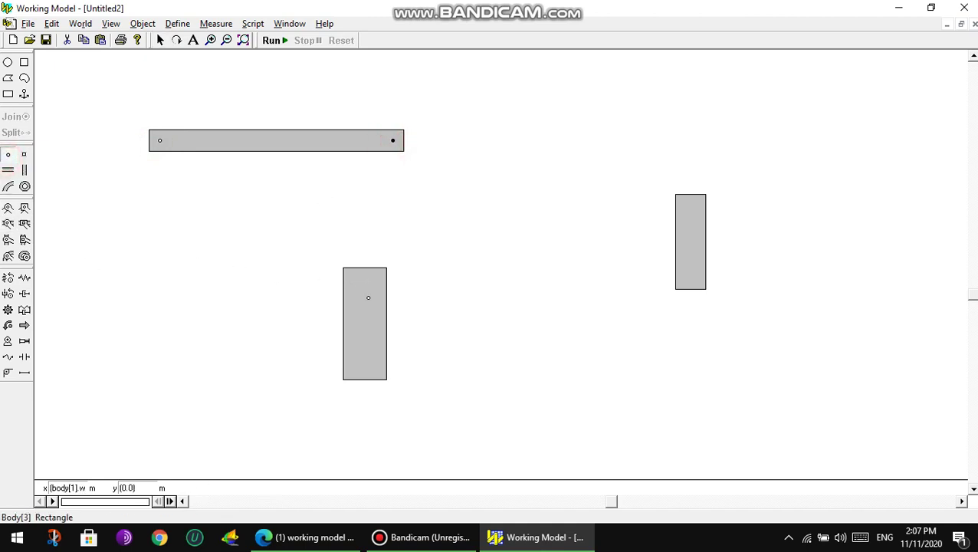
left_click(365, 290)
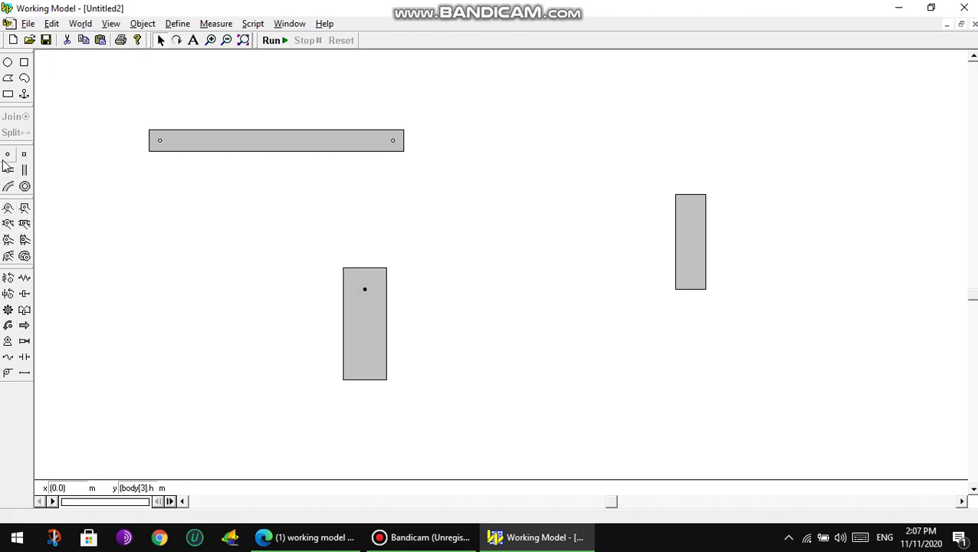
left_click(370, 360)
left_click(7, 154)
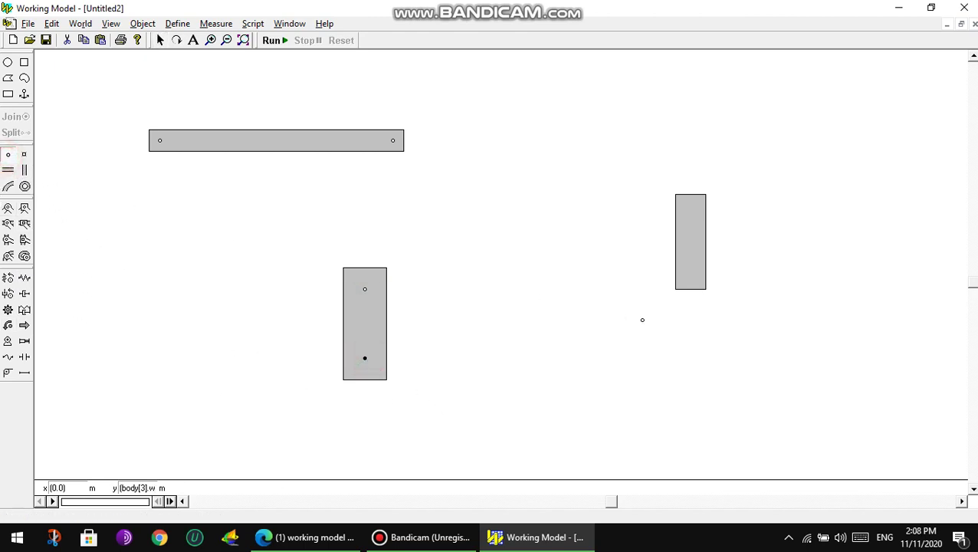
left_click(690, 204)
left_click(690, 212)
left_click(680, 277)
left_click(8, 154)
left_click(690, 275)
left_click(467, 223)
Fix the top bar's points, deleting a stray one and placing one near its left end
left_click_drag(120, 98, 471, 215)
left_click(398, 223)
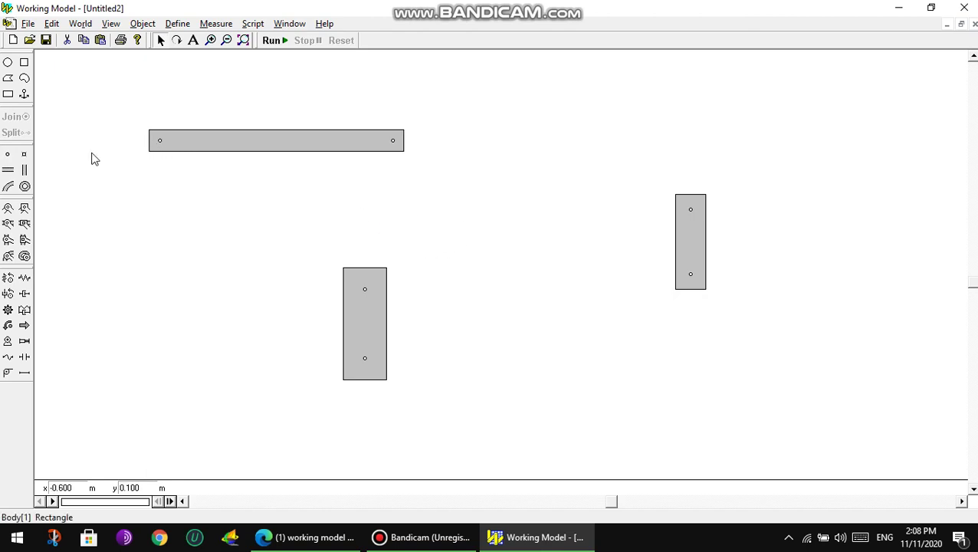
left_click(8, 154)
left_click(322, 142)
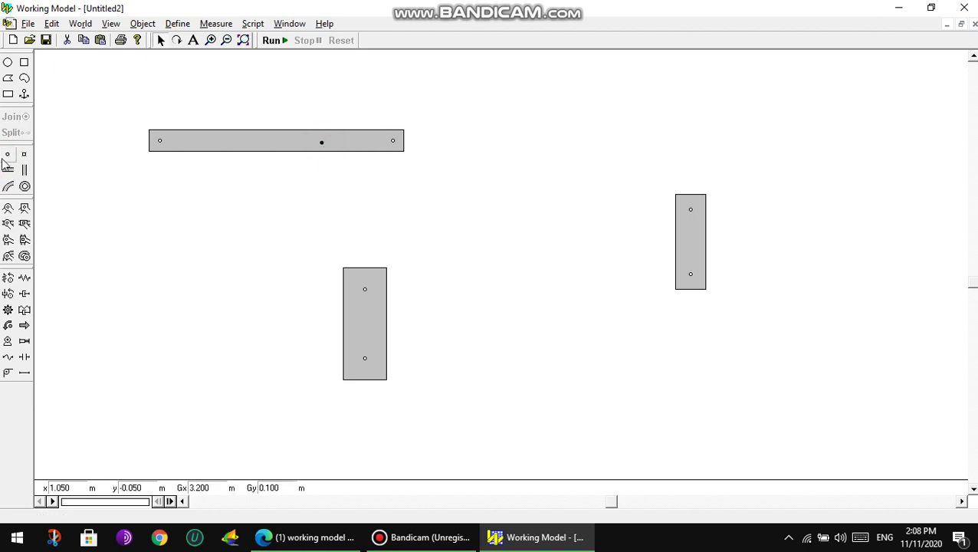
left_click(347, 135)
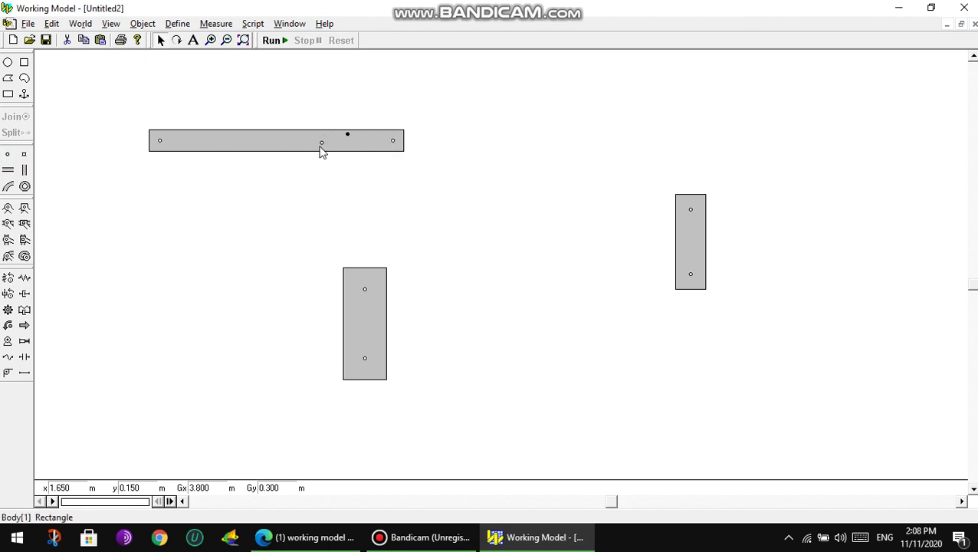
left_click_drag(322, 143, 348, 136)
left_click(348, 136)
key("Delete")
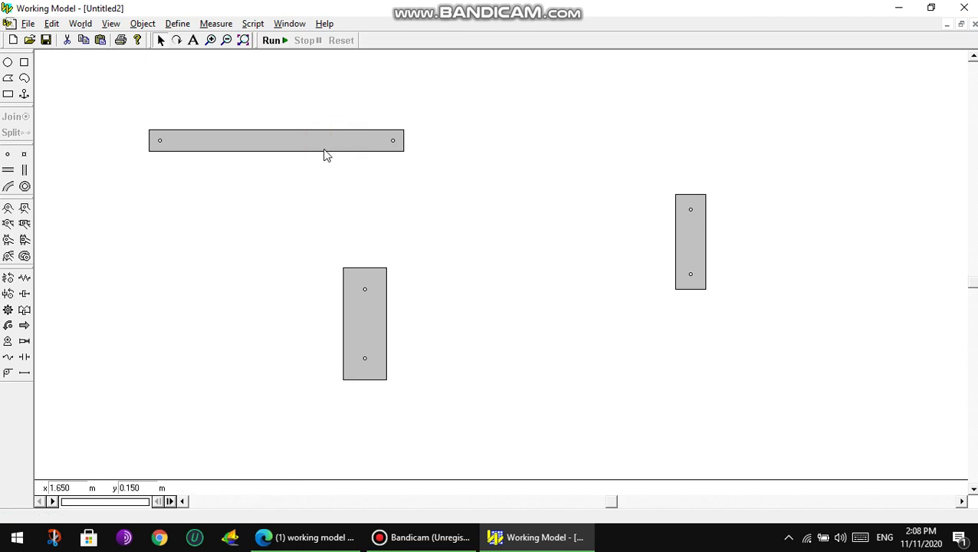
left_click(13, 152)
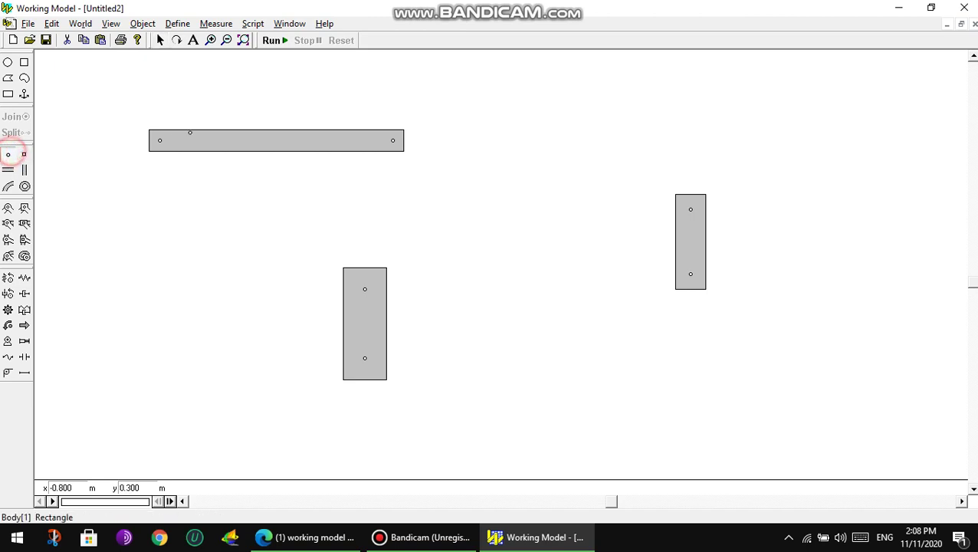
left_click(270, 139)
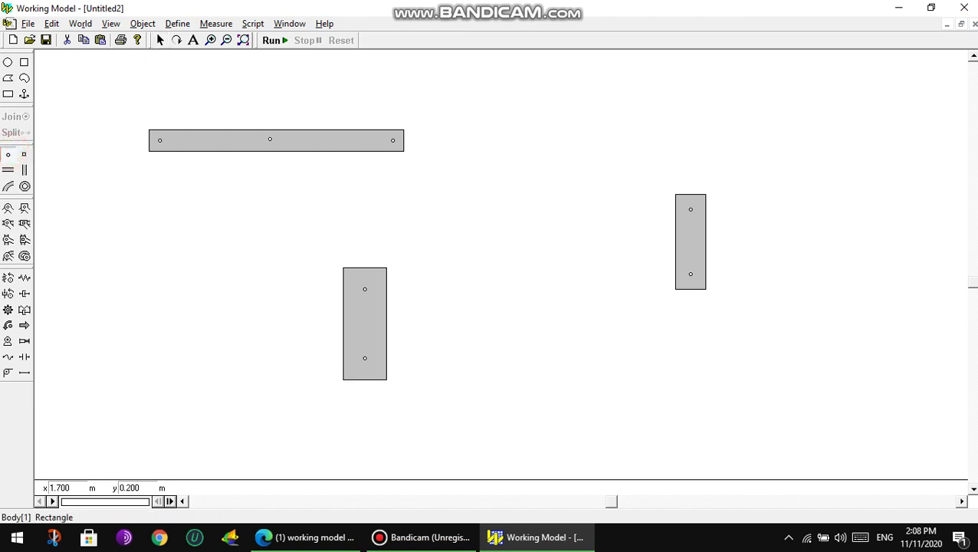
Reposition the bar, the left rectangle and the right rectangle
left_click(158, 41)
left_click(346, 143)
left_click_drag(363, 150, 511, 191)
left_click_drag(371, 313, 325, 277)
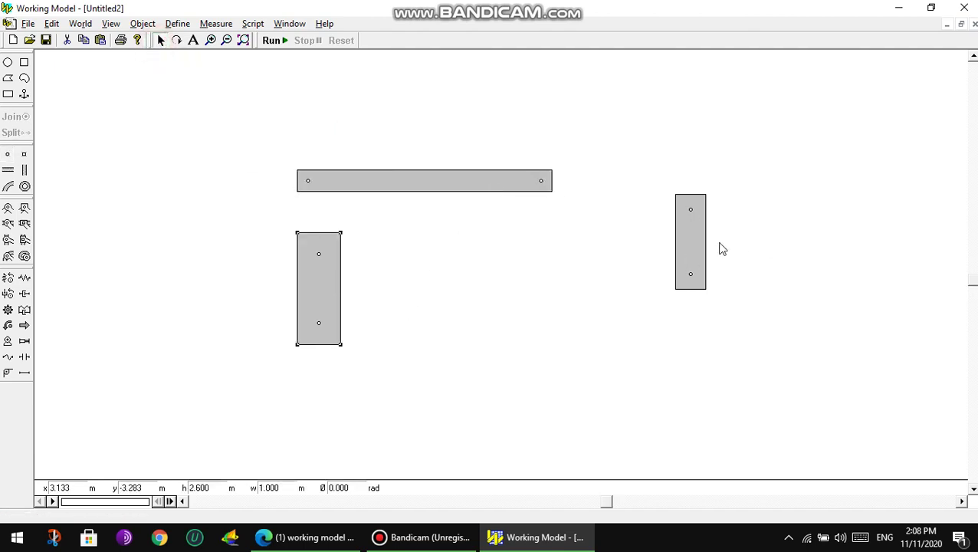
left_click_drag(694, 240, 563, 286)
left_click(645, 228)
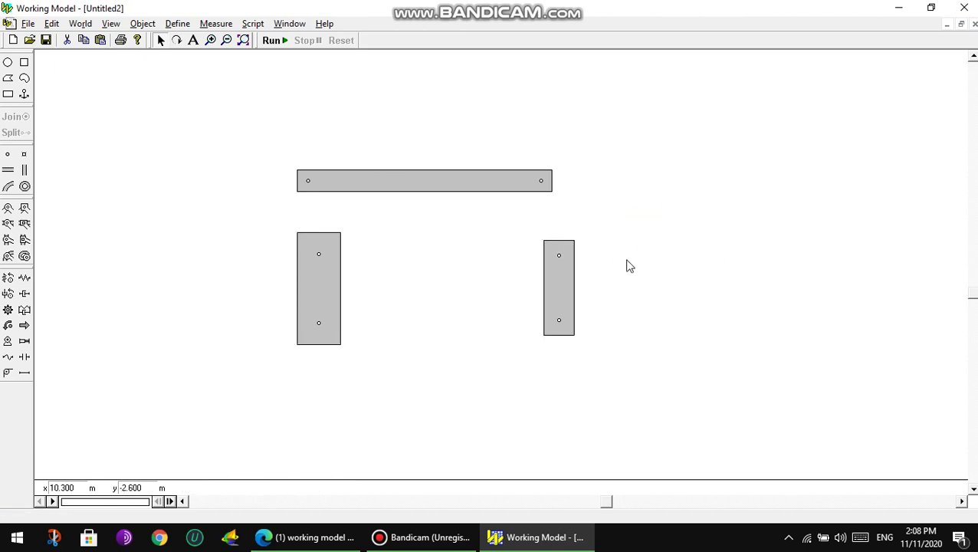
Join the bar's right-end point to the right rectangle's top point and nudge that rectangle
left_click(541, 180)
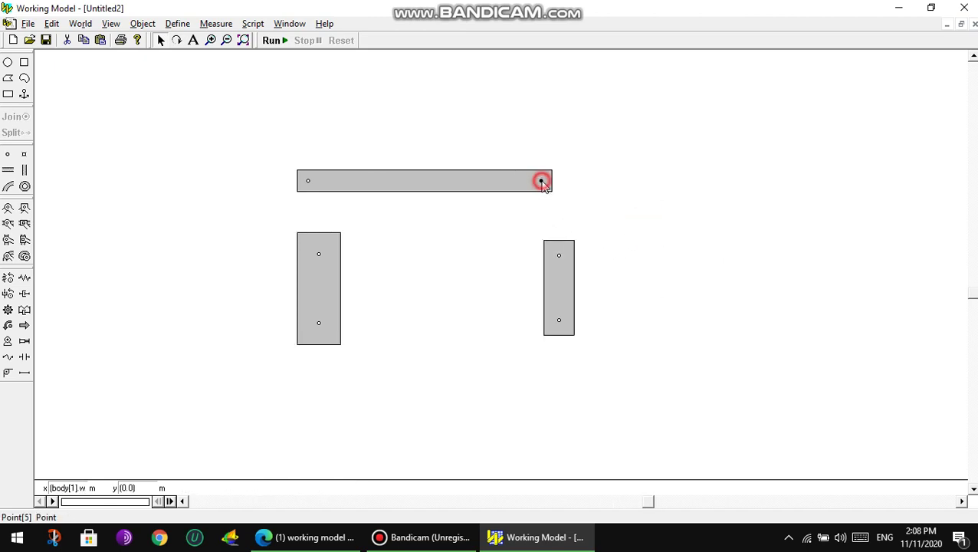
left_click(559, 254)
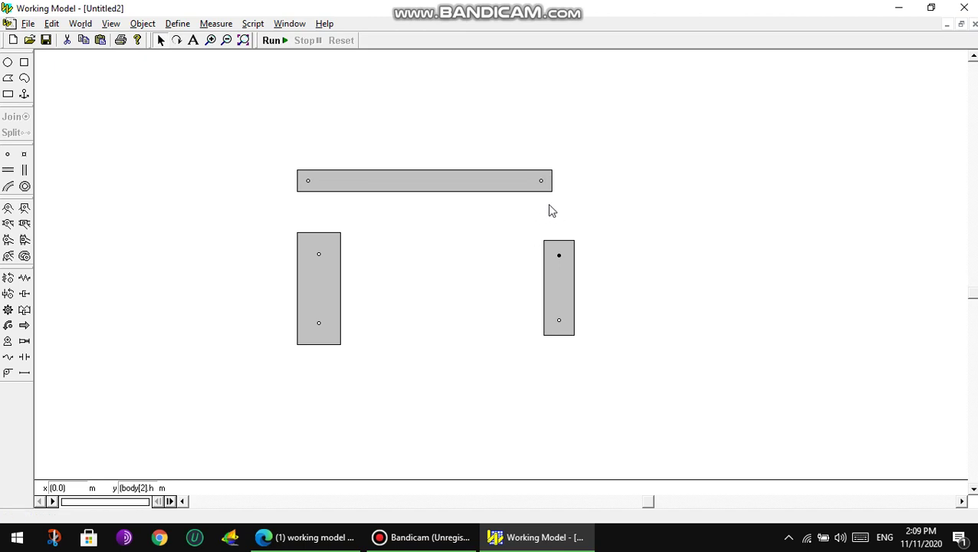
left_click(542, 182, "shift")
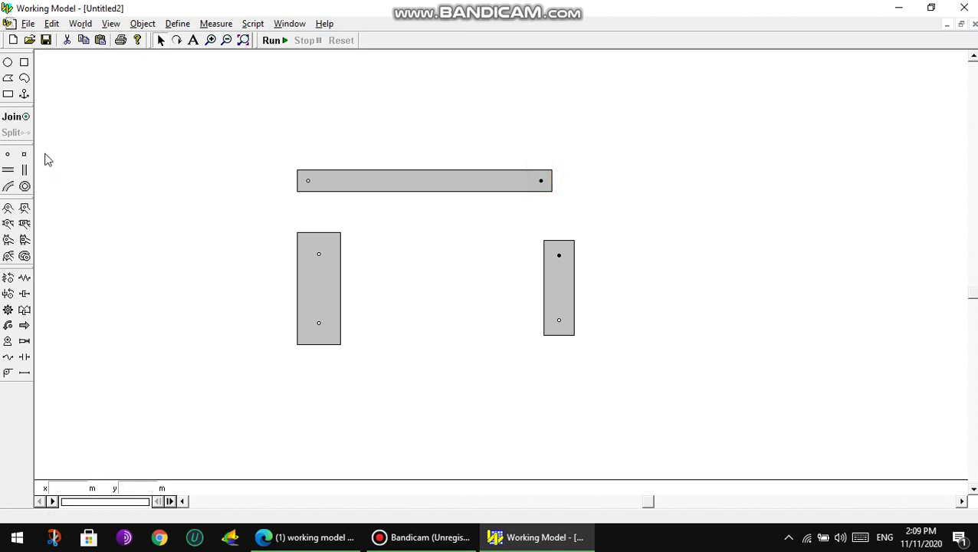
left_click(10, 121)
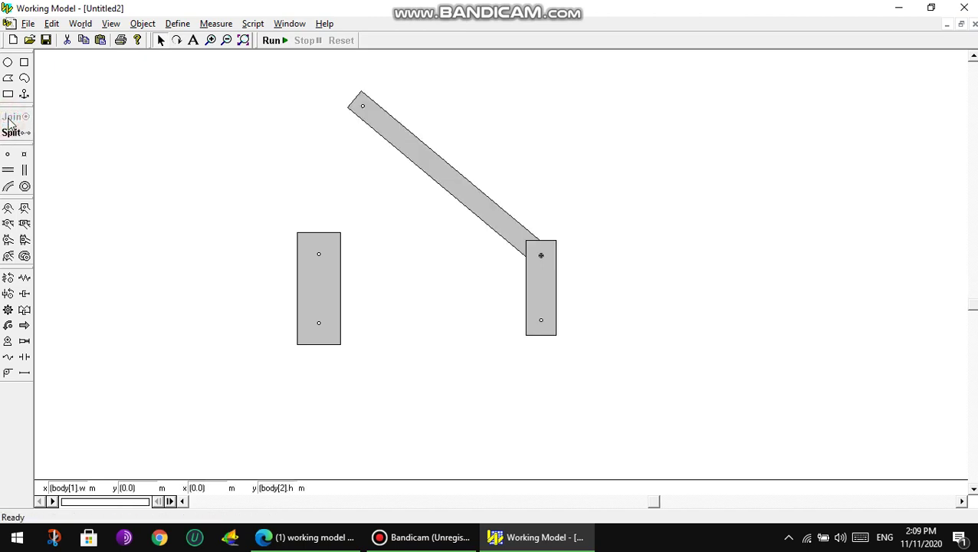
left_click_drag(546, 284, 581, 267)
left_click(657, 274)
left_click(580, 278)
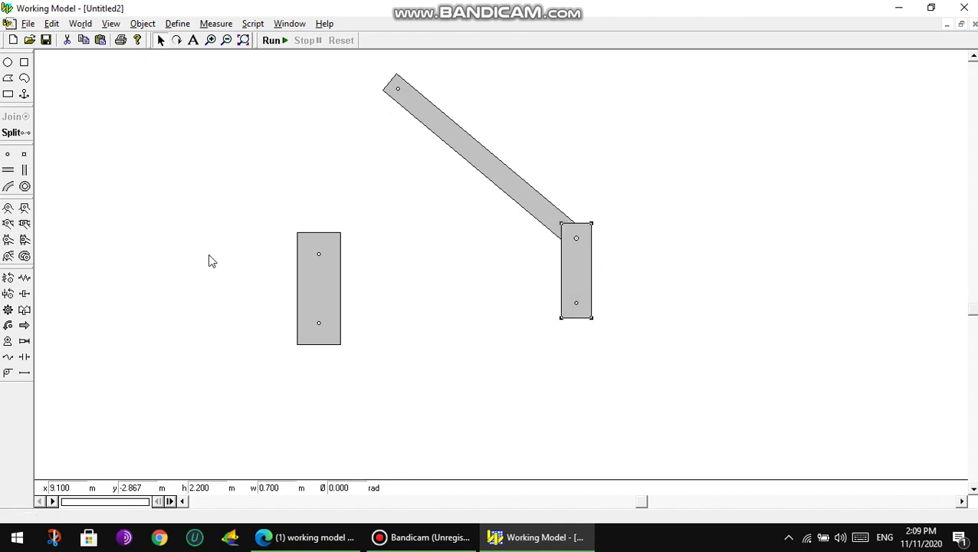
left_click(25, 94)
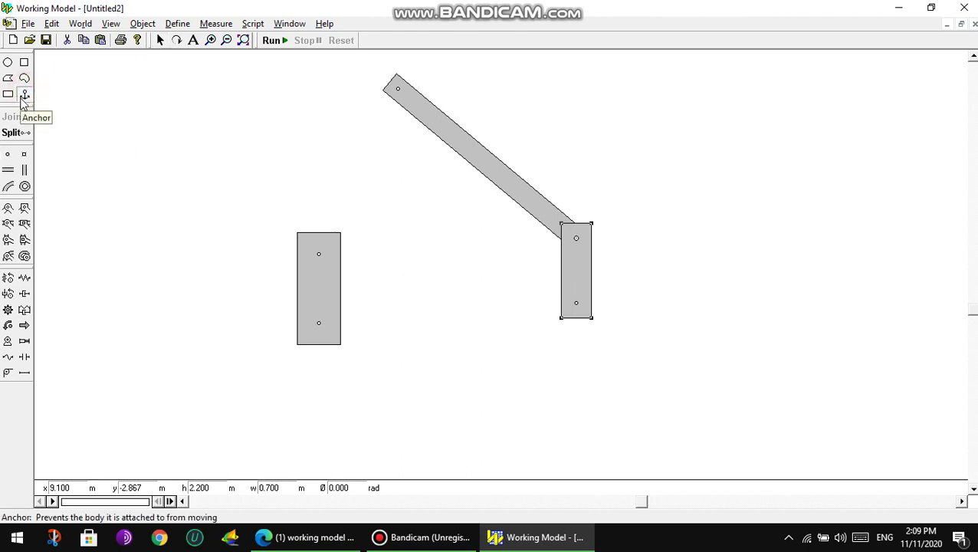
Anchor the right rectangle, then swing the joined bar to test its pivot
left_click(567, 275)
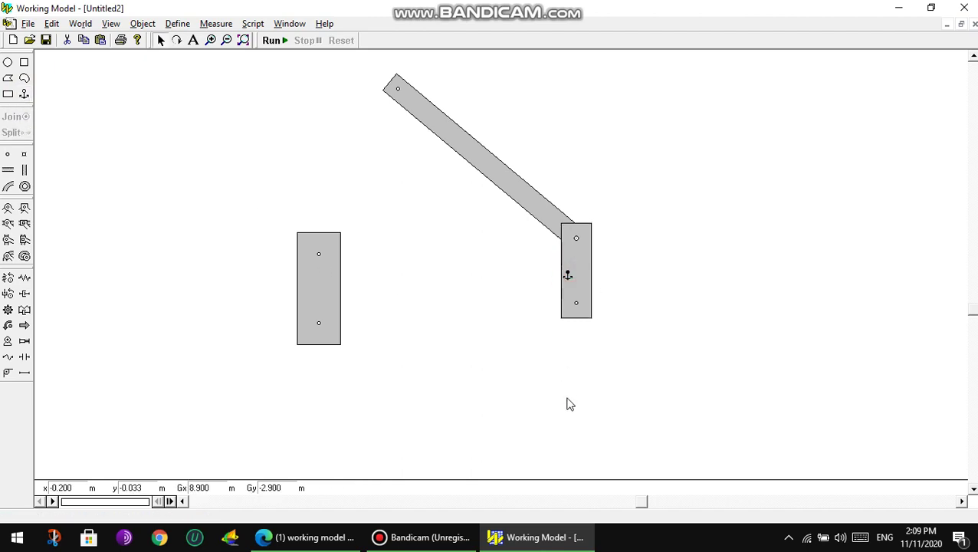
left_click_drag(479, 157, 494, 139)
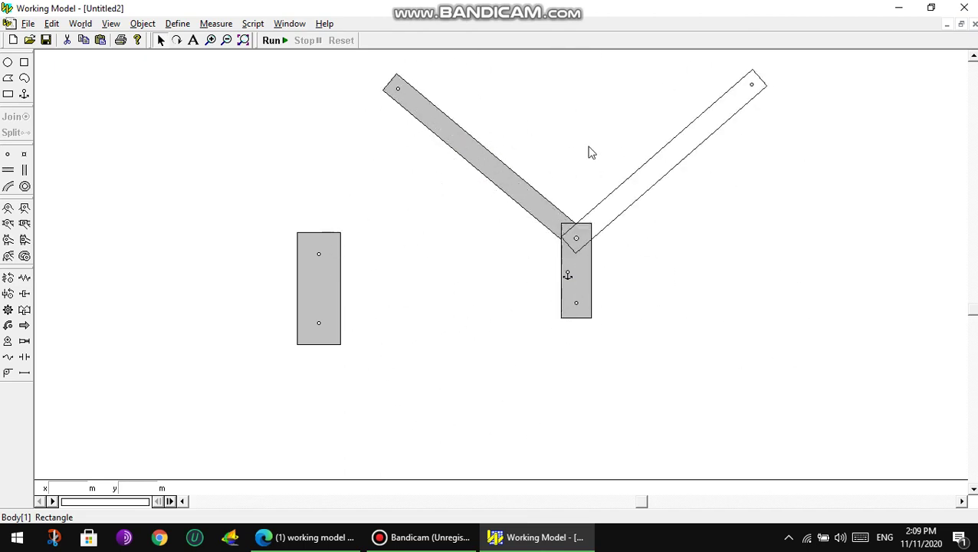
left_click_drag(421, 158, 456, 156)
left_click(622, 142)
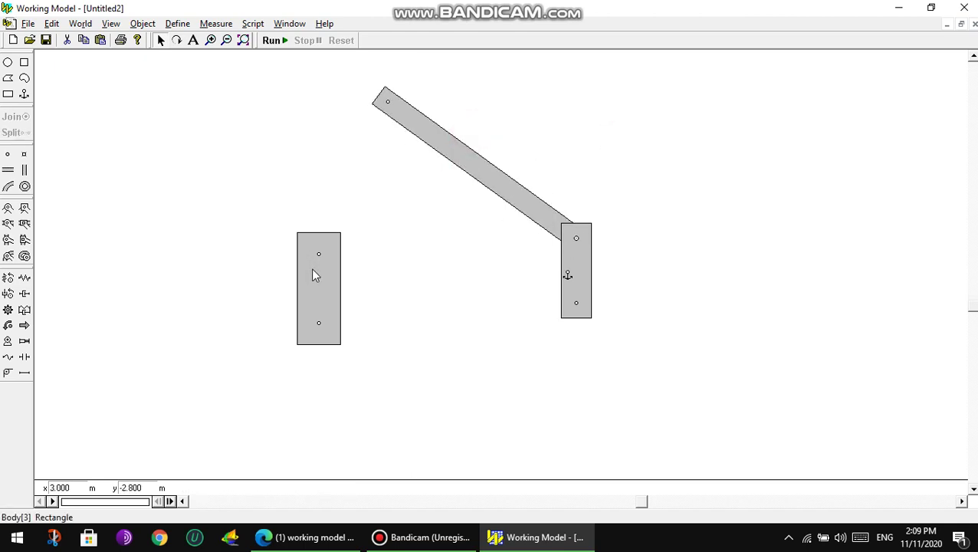
Join the bar's free end to the left block's top point
left_click_drag(306, 279, 323, 223)
left_click_drag(281, 61, 417, 218)
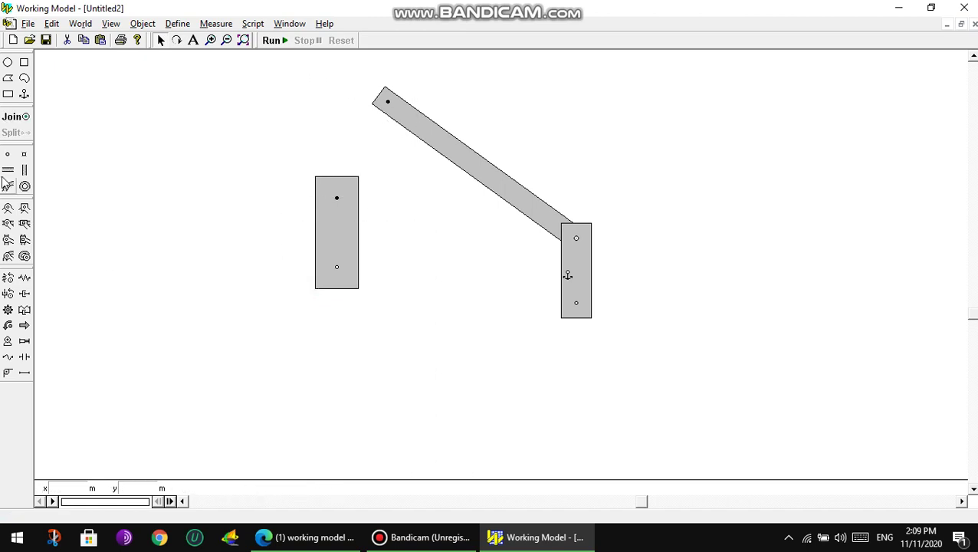
left_click(12, 119)
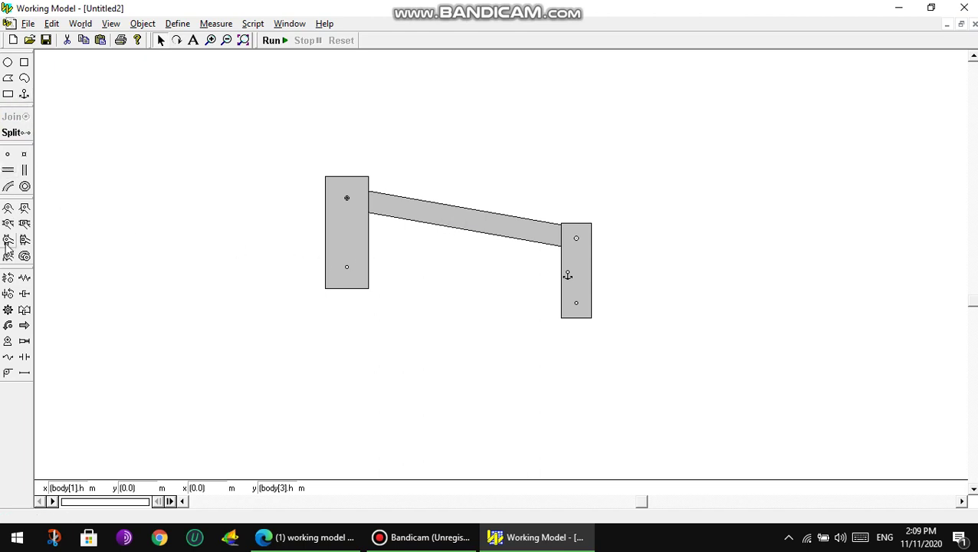
Pin the left block at its lower point, then make several selection drags around the blocks
left_click(8, 209)
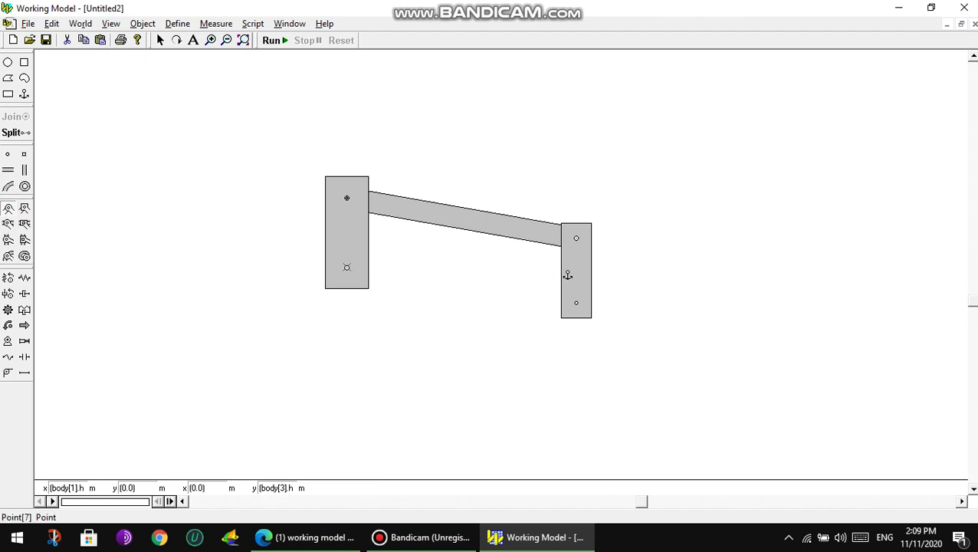
left_click(347, 265)
left_click(284, 324)
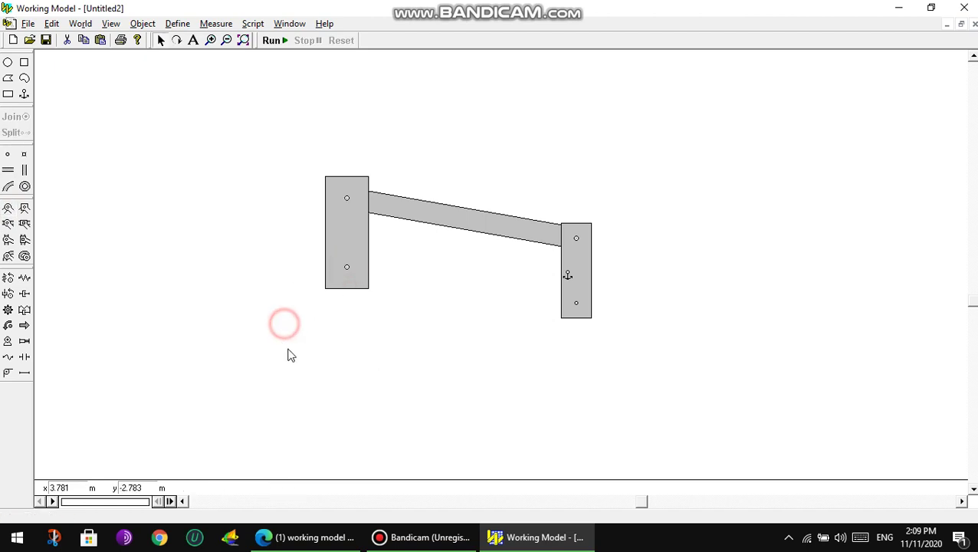
left_click(333, 256)
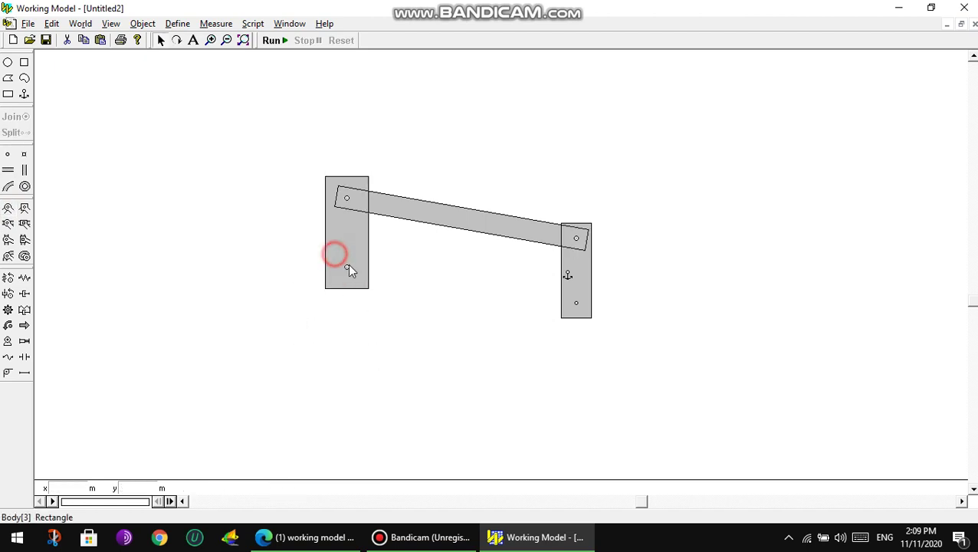
left_click(320, 299)
left_click_drag(299, 310, 541, 366)
left_click_drag(544, 284, 422, 342)
left_click_drag(542, 300, 175, 349)
left_click(335, 318)
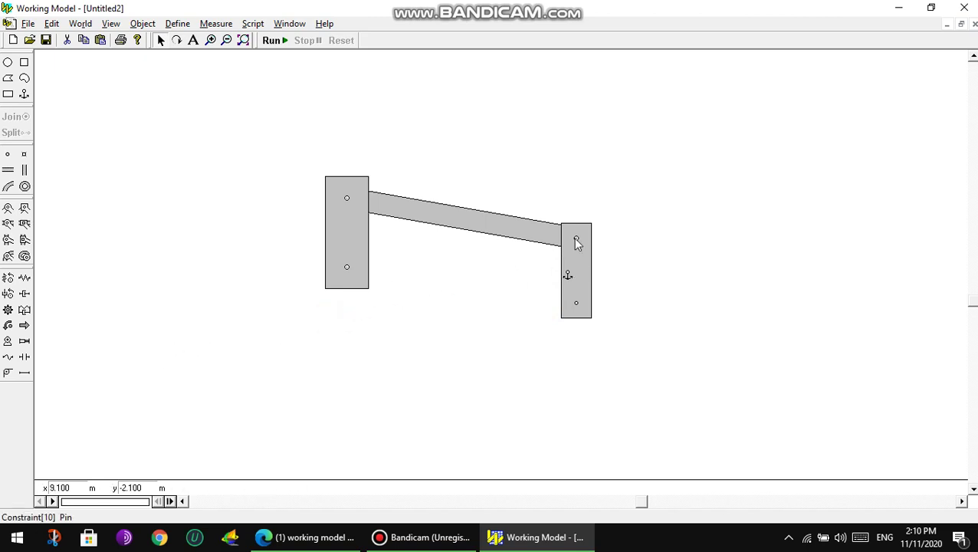
Run, stop and reset the simulation, then delete the anchor from the right rectangle
left_click(270, 40)
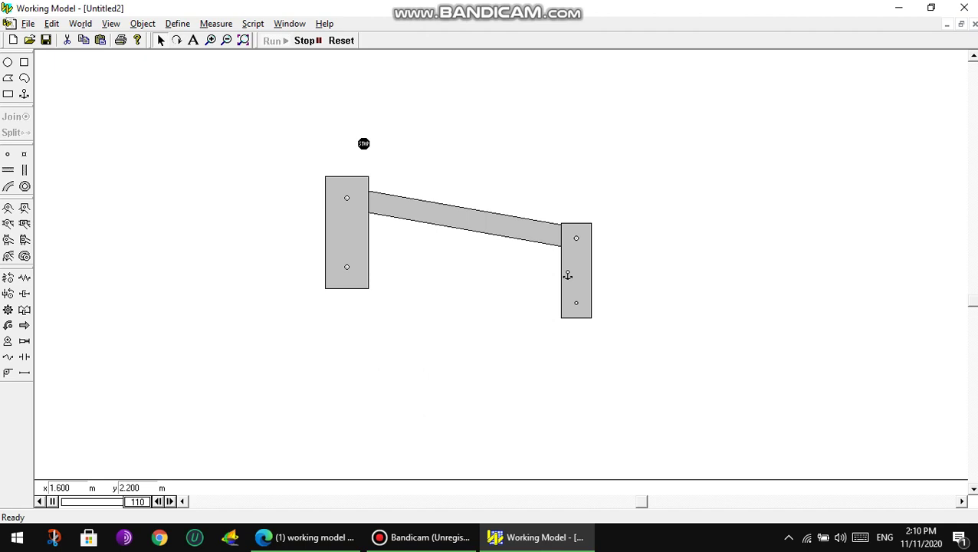
left_click(304, 40)
left_click(341, 40)
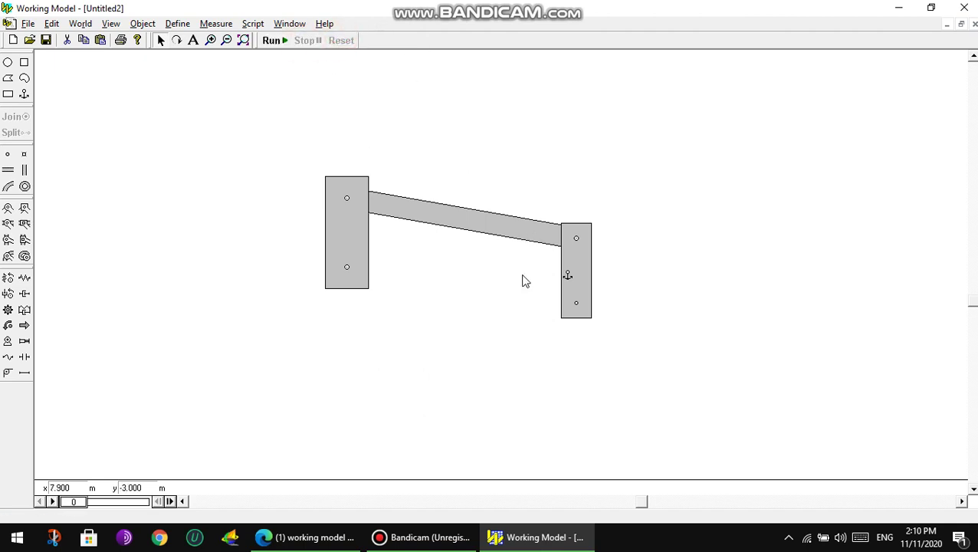
left_click_drag(564, 270, 623, 256)
key("Delete")
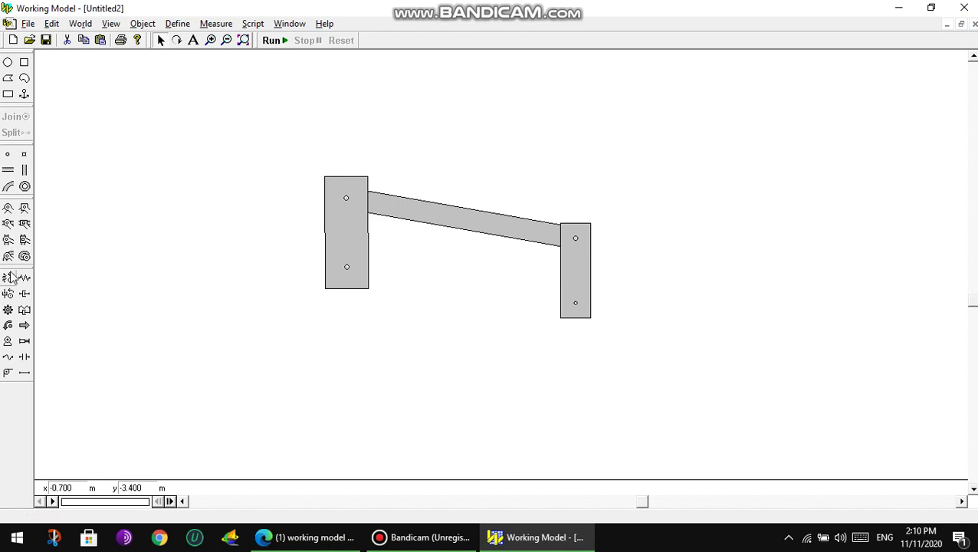
Attach a motor at the right rectangle's lower point
left_click(8, 342)
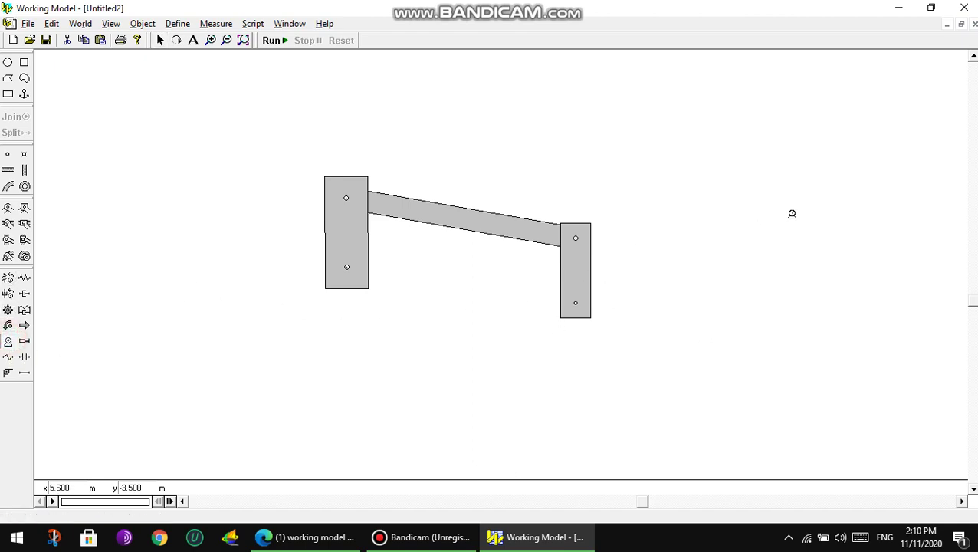
left_click(576, 303)
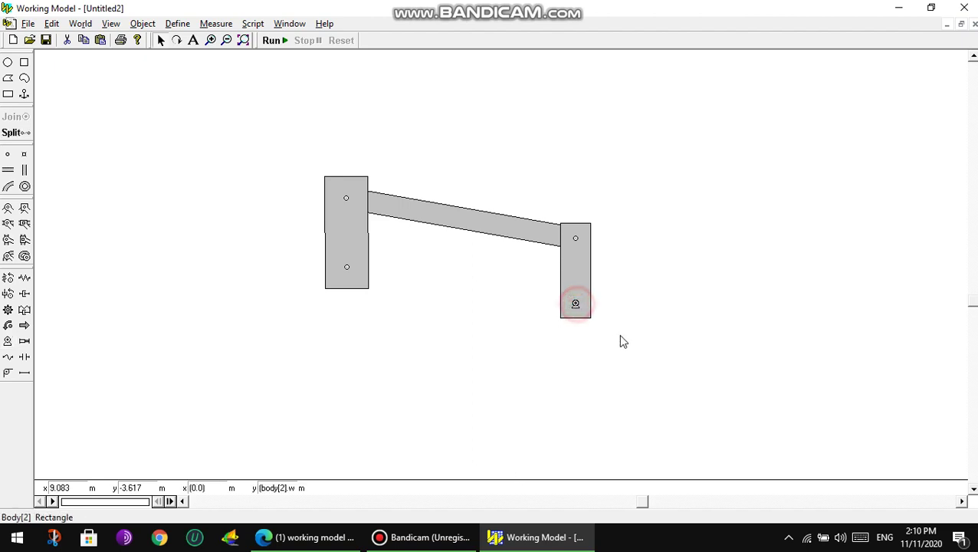
left_click(646, 315)
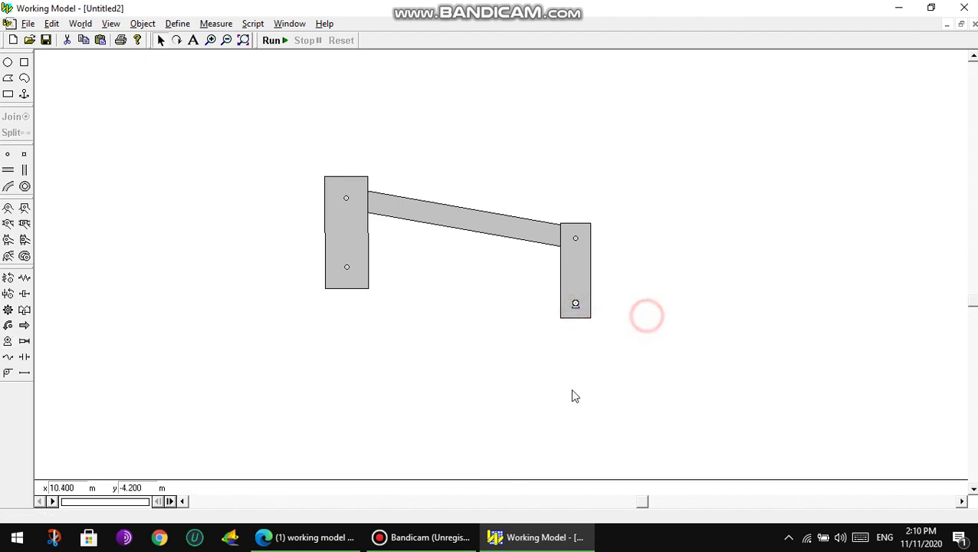
Set the motor's velocity Value to 5 rad/s in its Properties
double_click(576, 305)
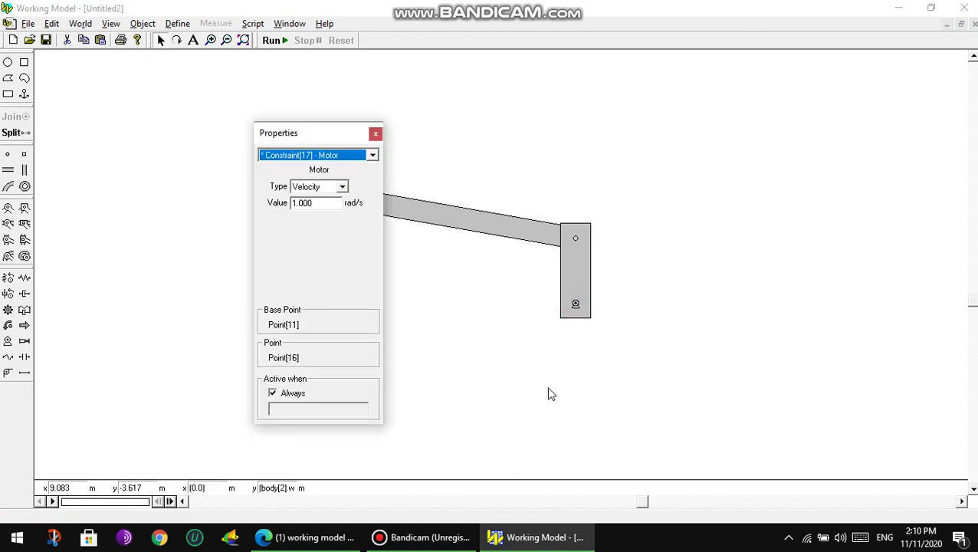
left_click(376, 135)
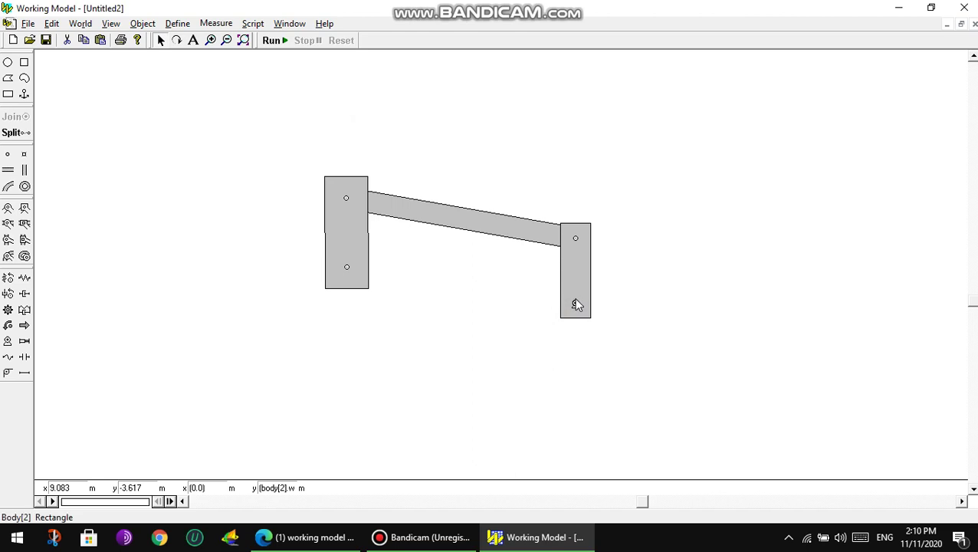
double_click(576, 303)
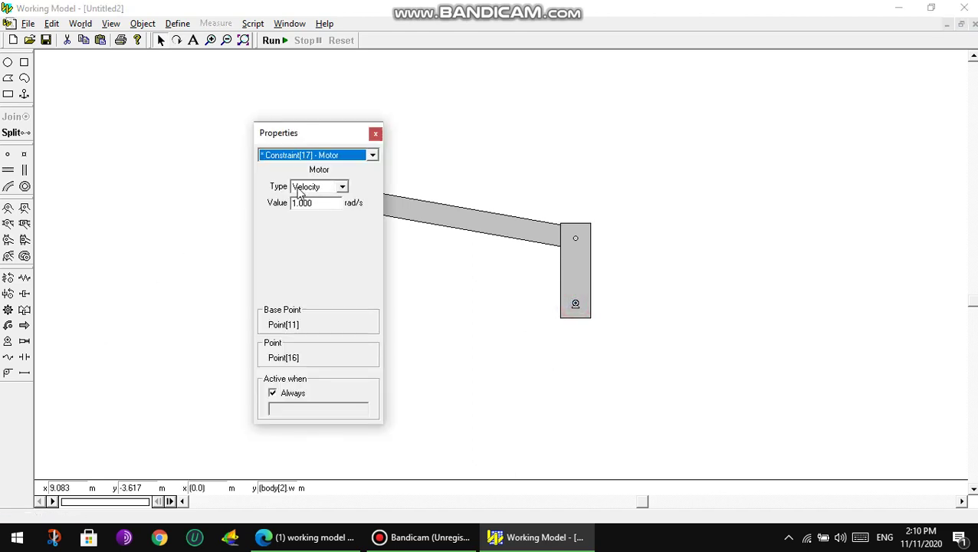
double_click(321, 203)
left_click(320, 203)
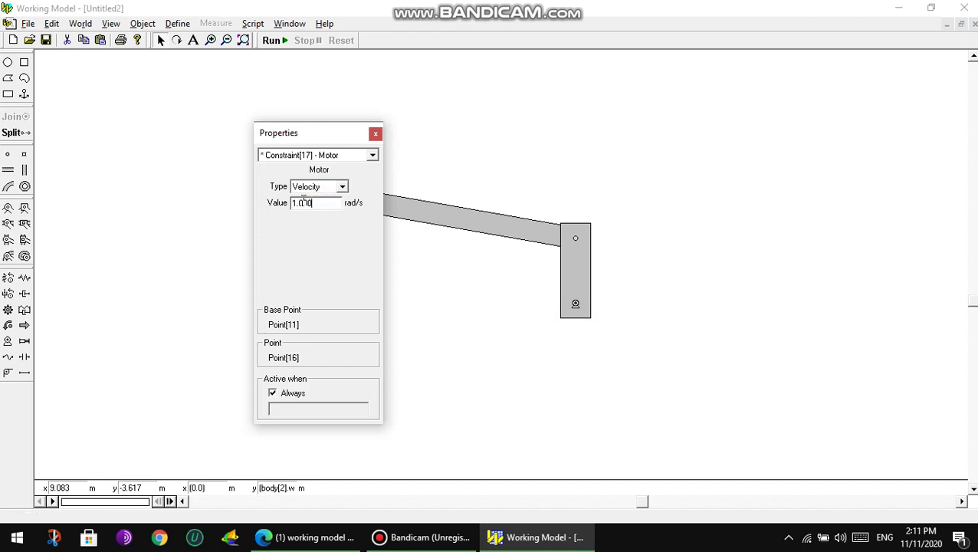
double_click(313, 204)
key("Return")
Test-run the linkage with the current motor, then stop and reset it
left_click(375, 135)
left_click(276, 40)
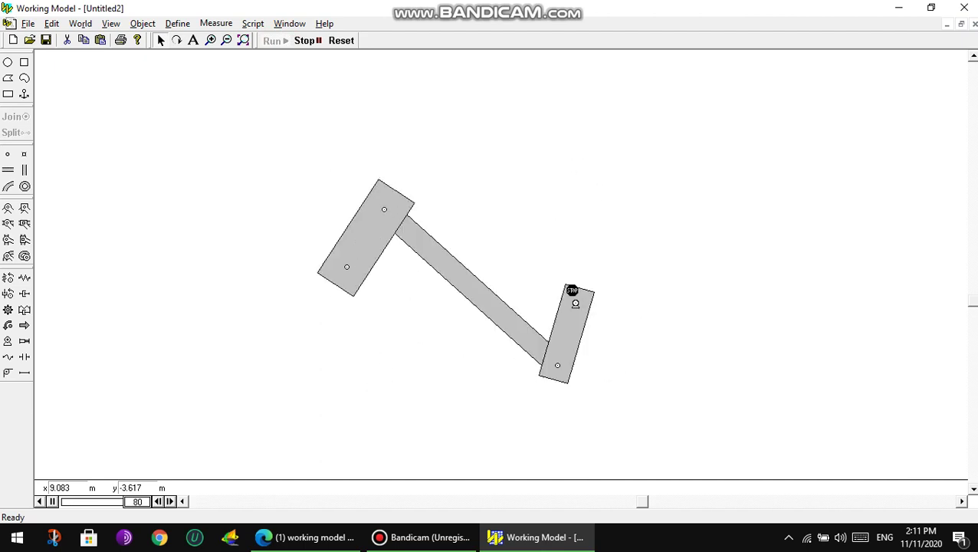
left_click(304, 42)
left_click(340, 41)
Set the right link's velocity motor to 1 rad/s and rerun the simulation
left_click(576, 304)
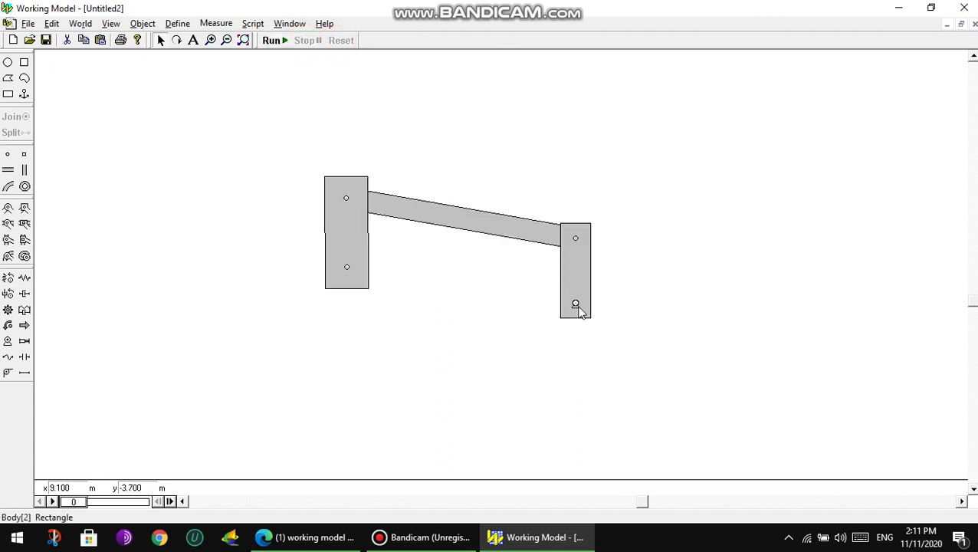
double_click(576, 305)
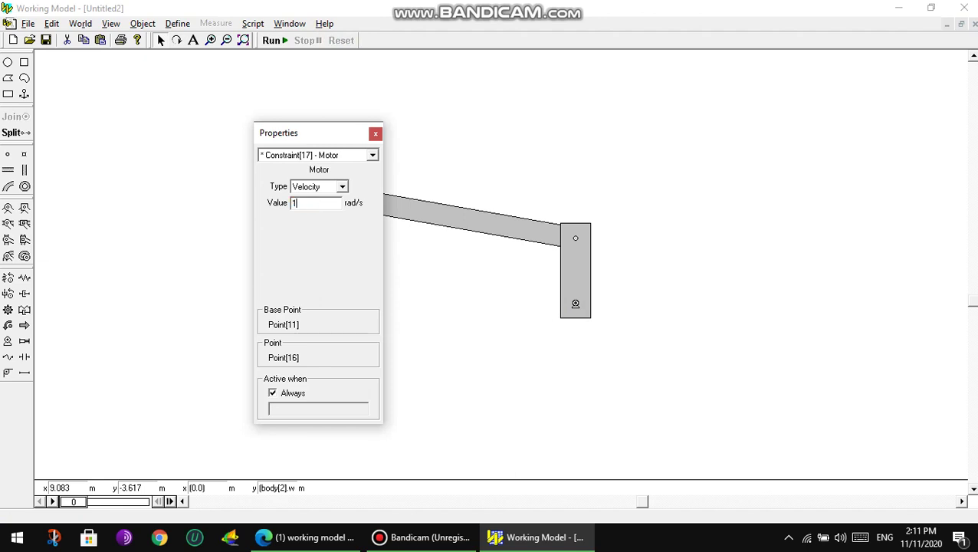
key("Return")
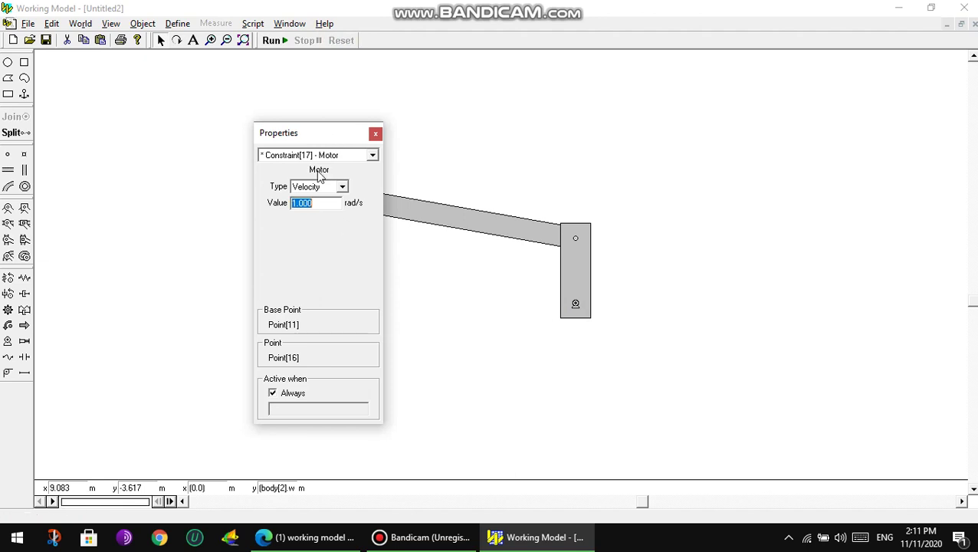
left_click(375, 134)
left_click(272, 40)
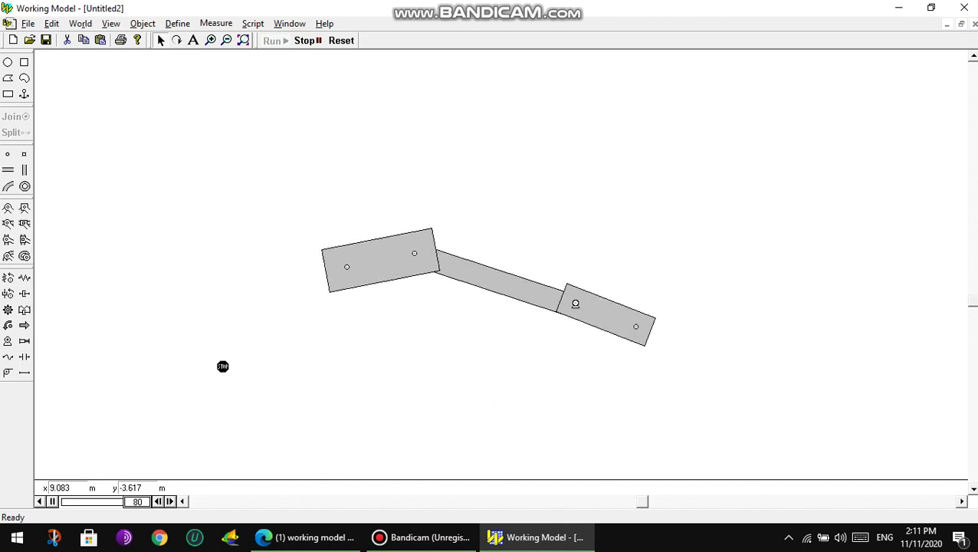
Stop the running simulation and reset the linkage to its initial conditions
left_click(234, 322)
left_click(422, 537)
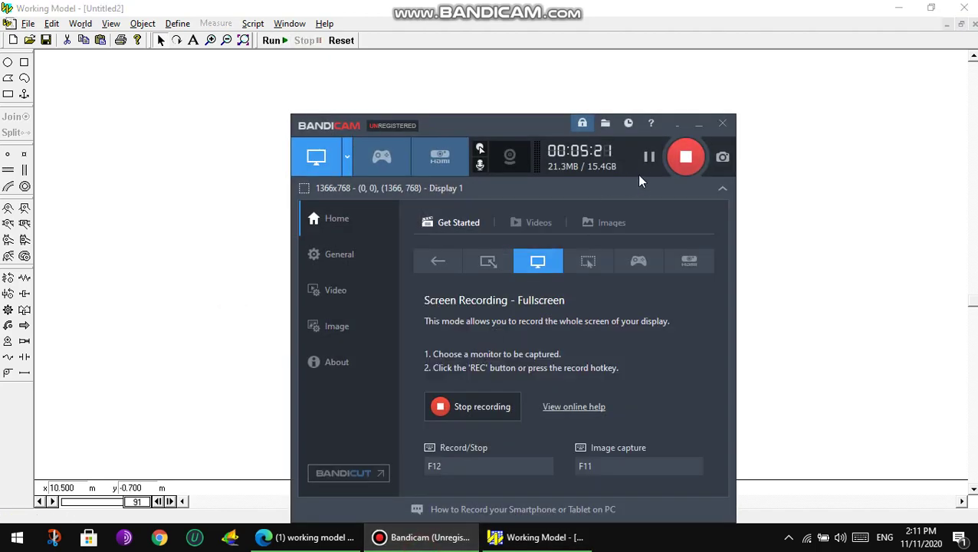
left_click(702, 127)
left_click(567, 207)
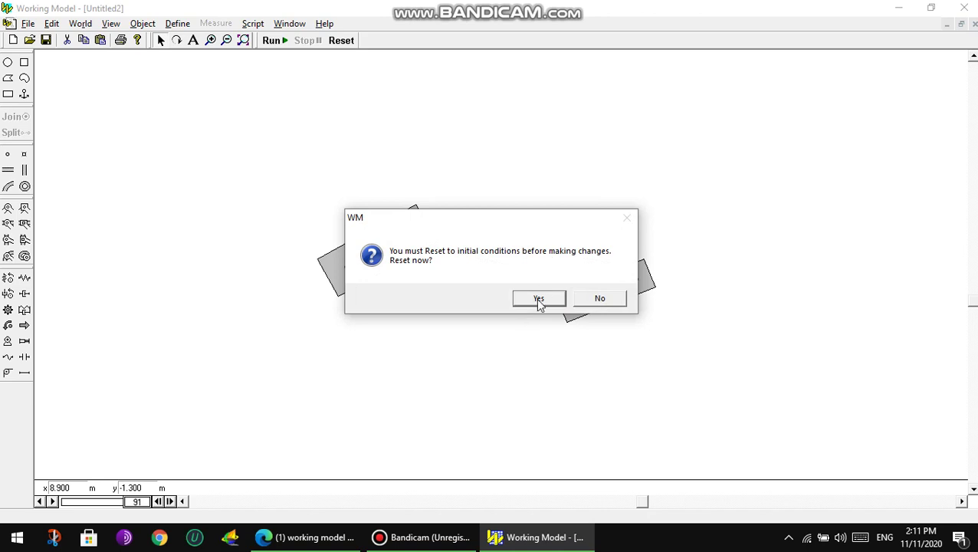
left_click(539, 299)
left_click_drag(302, 97, 638, 421)
left_click(693, 259)
left_click(658, 167)
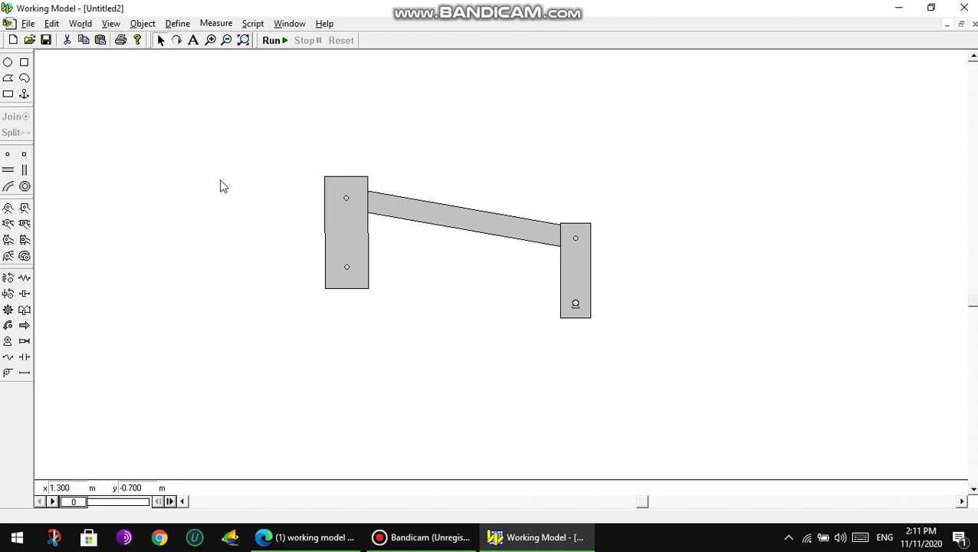
Run another test of the linkage, then stop and reset it
left_click(273, 41)
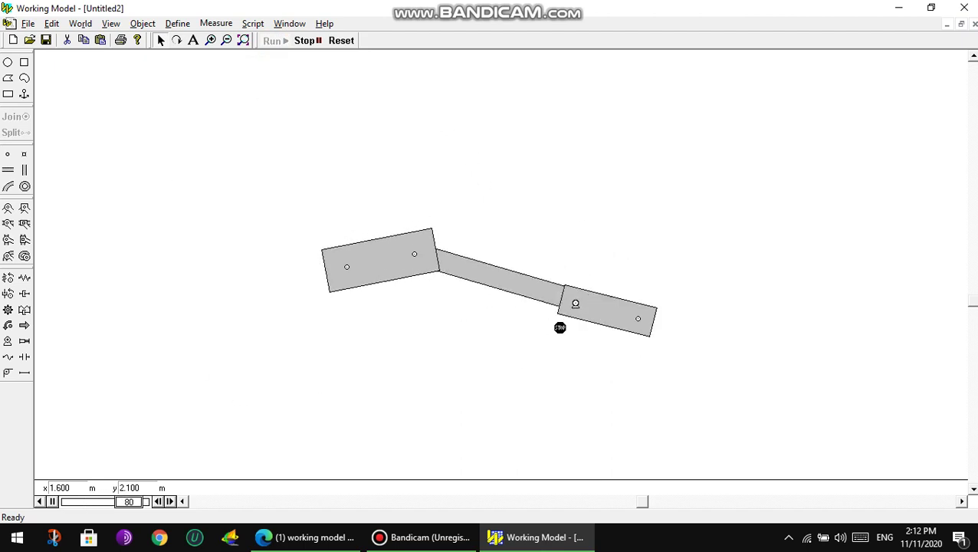
left_click(316, 42)
left_click(338, 42)
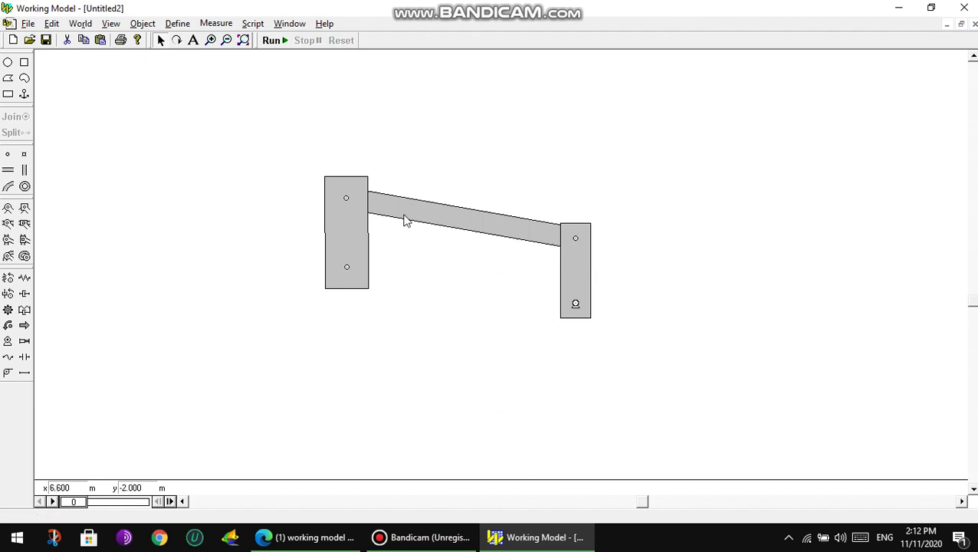
Inspect the right pin joint, connecting bar and left pin joint by selecting each
left_click(577, 241)
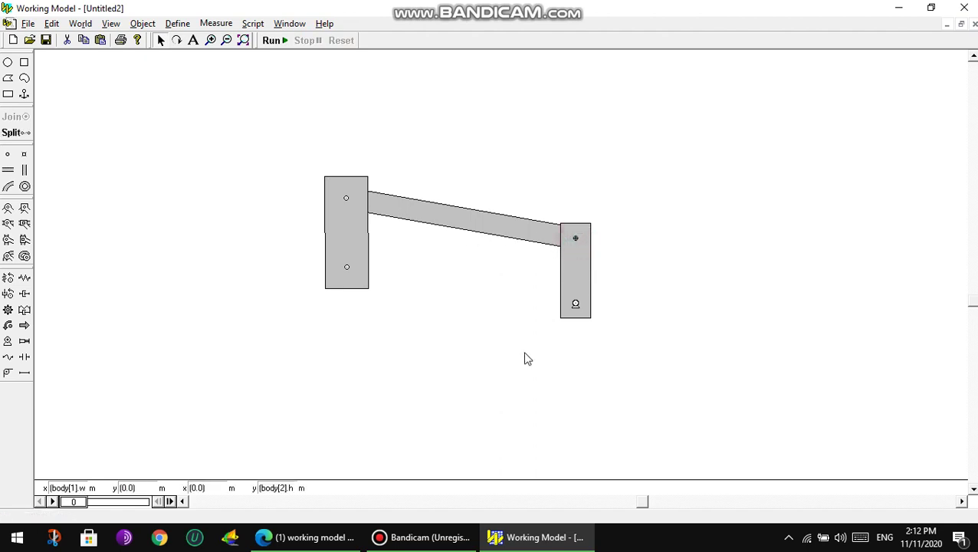
left_click(473, 371)
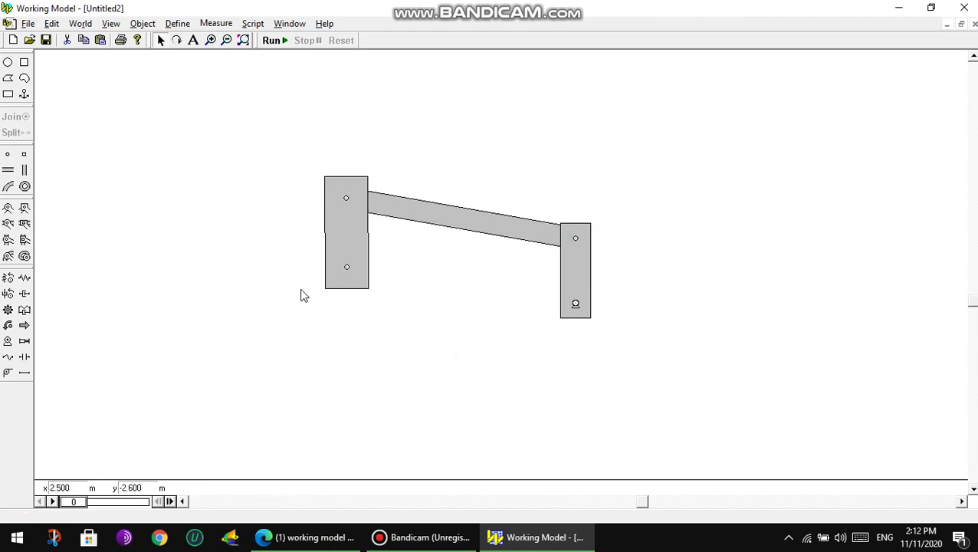
left_click(385, 202)
left_click(376, 153)
left_click(347, 199)
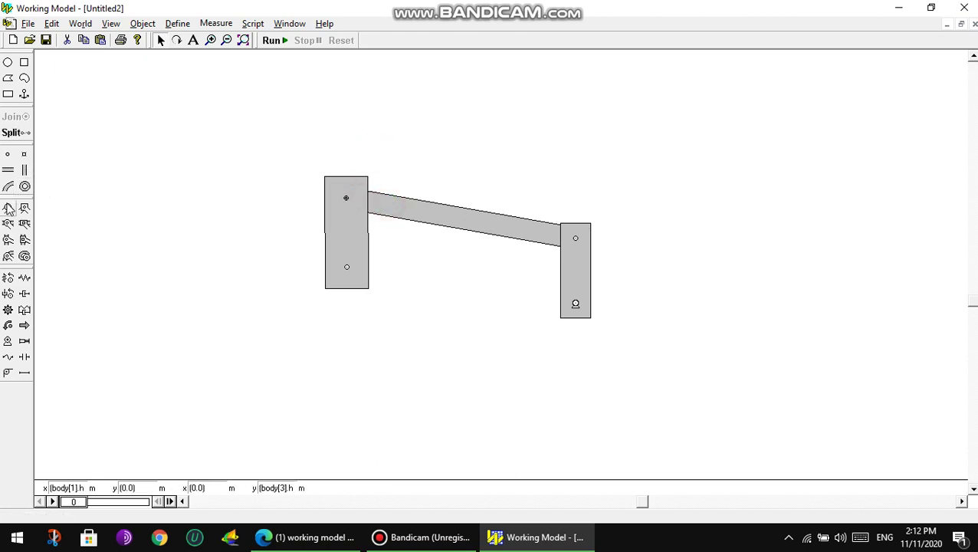
left_click(248, 141)
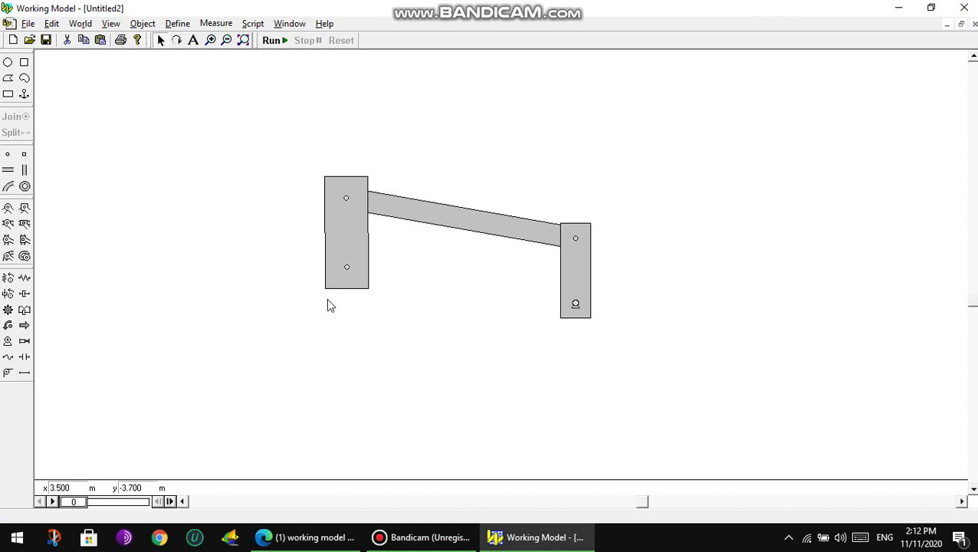
left_click(340, 278)
left_click(349, 304)
left_click(278, 45)
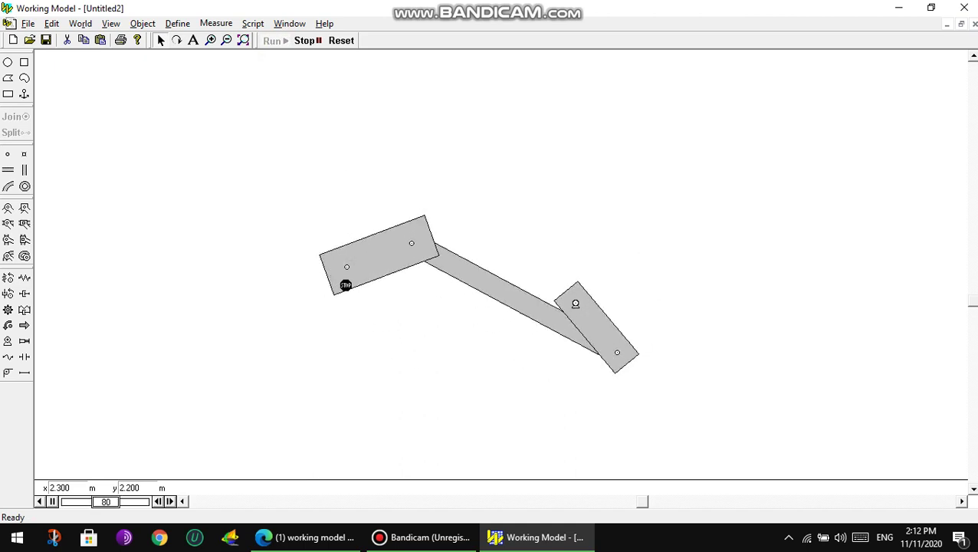
left_click(303, 39)
left_click(340, 40)
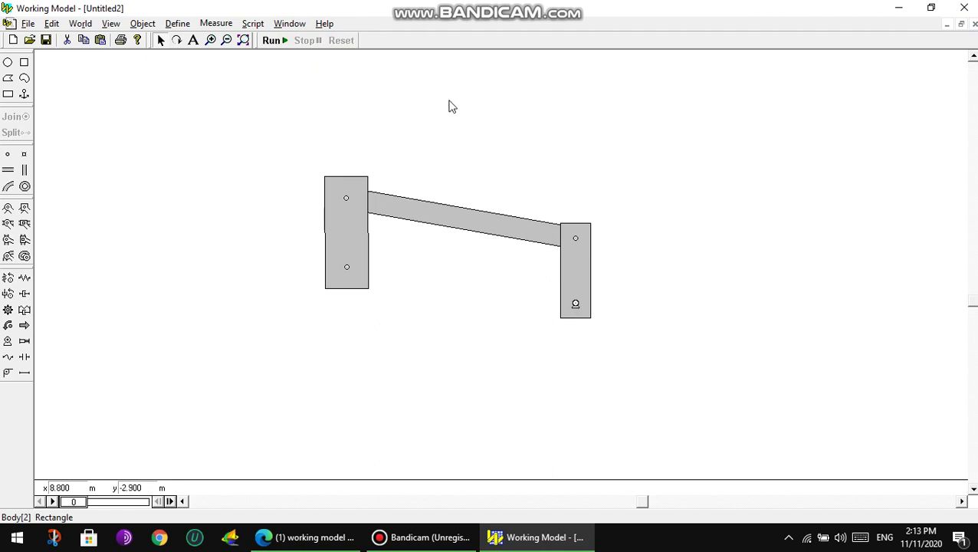
left_click(272, 40)
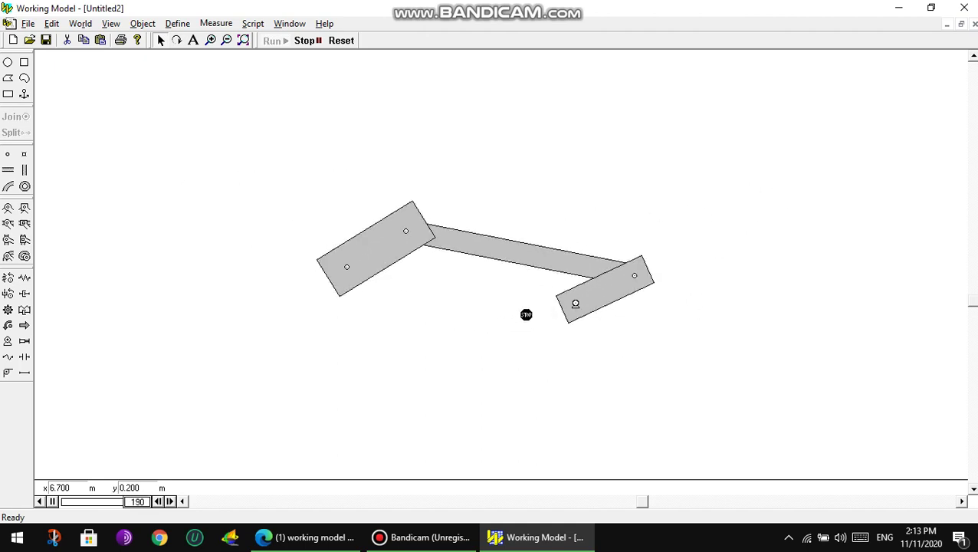
left_click(307, 40)
left_click(341, 41)
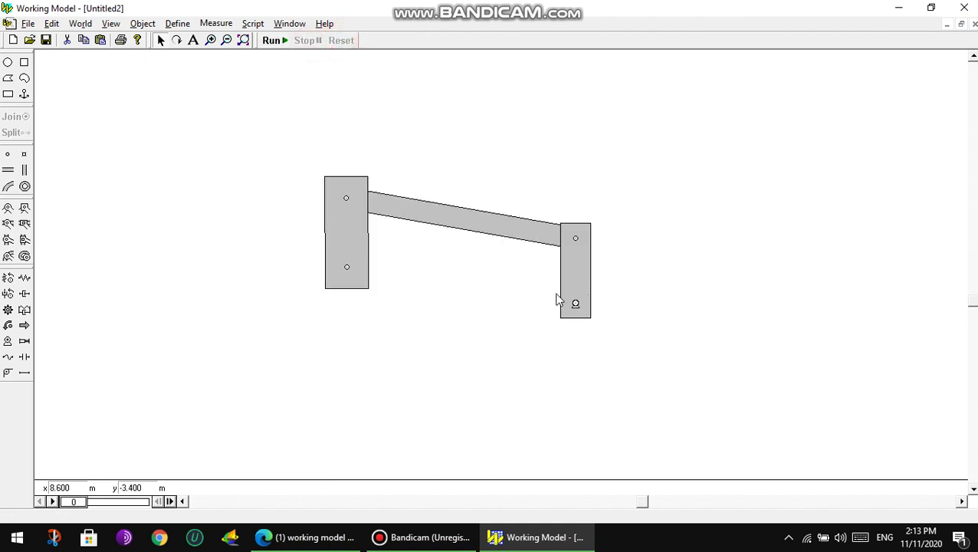
Give the left link a blue fill in the Appearance window
left_click(345, 239)
left_click(292, 23)
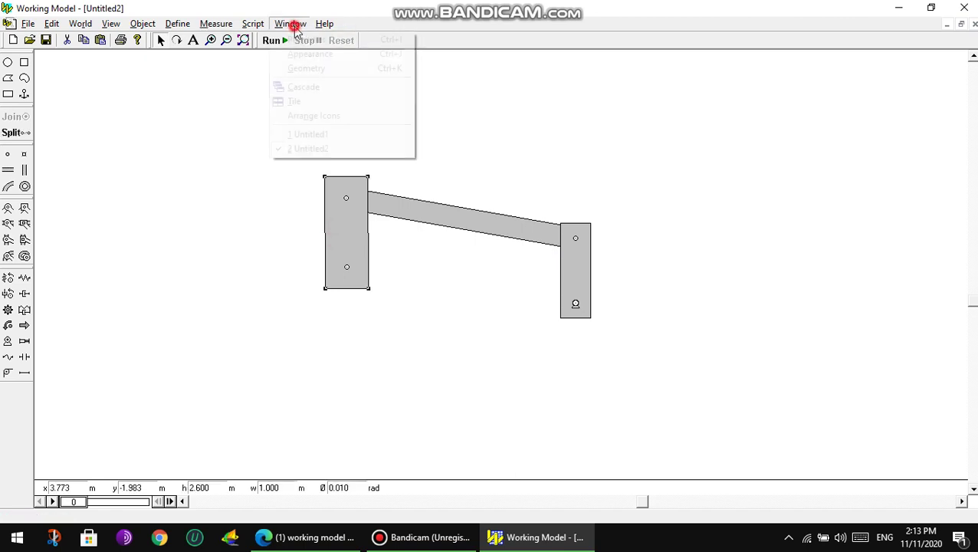
left_click(307, 55)
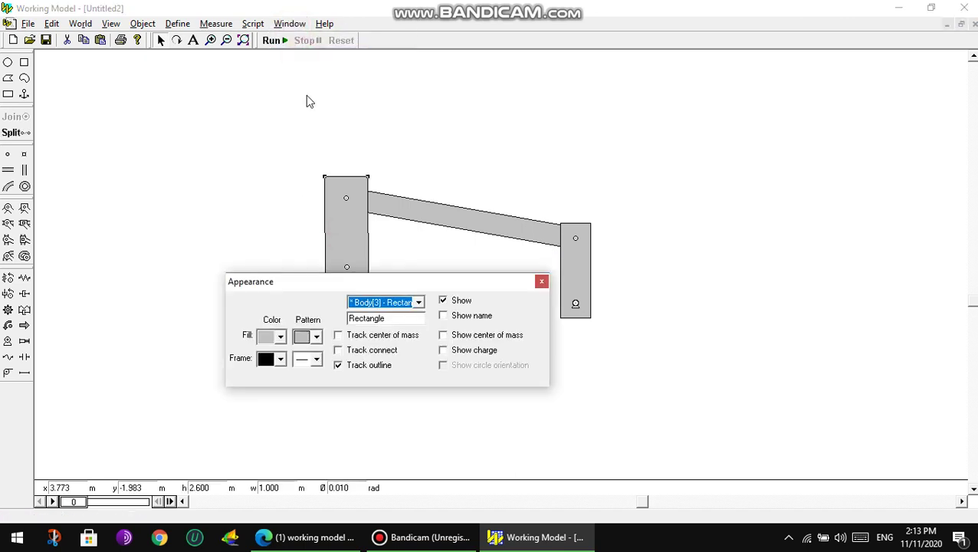
left_click(280, 336)
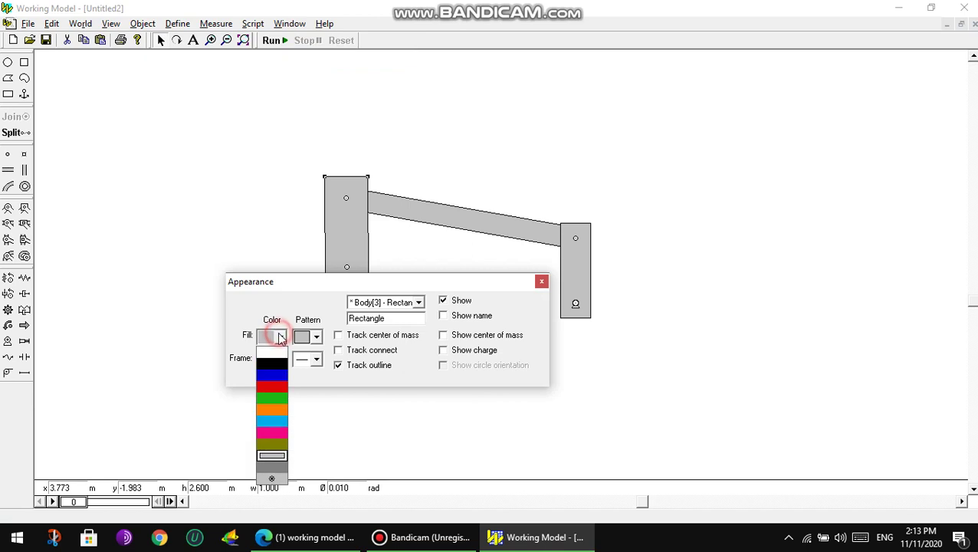
left_click(272, 375)
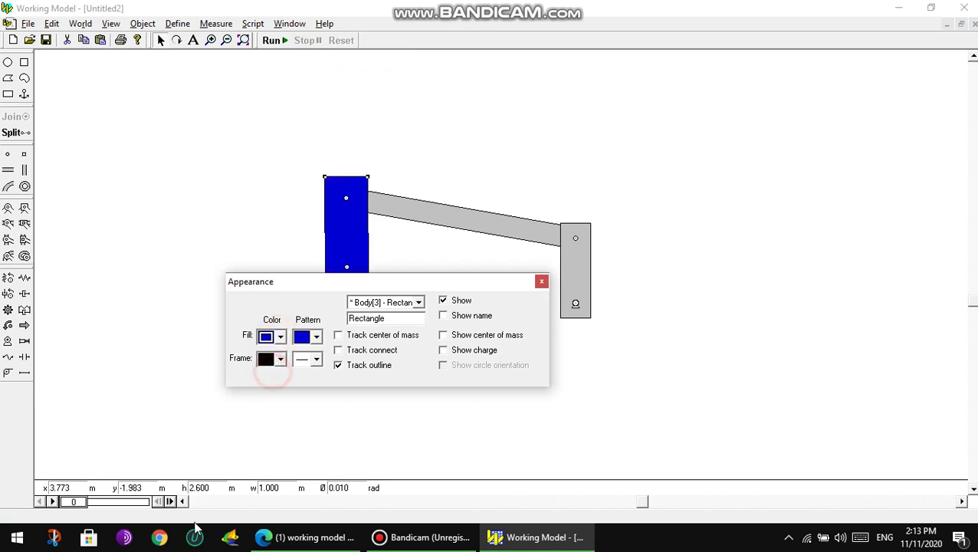
left_click(541, 282)
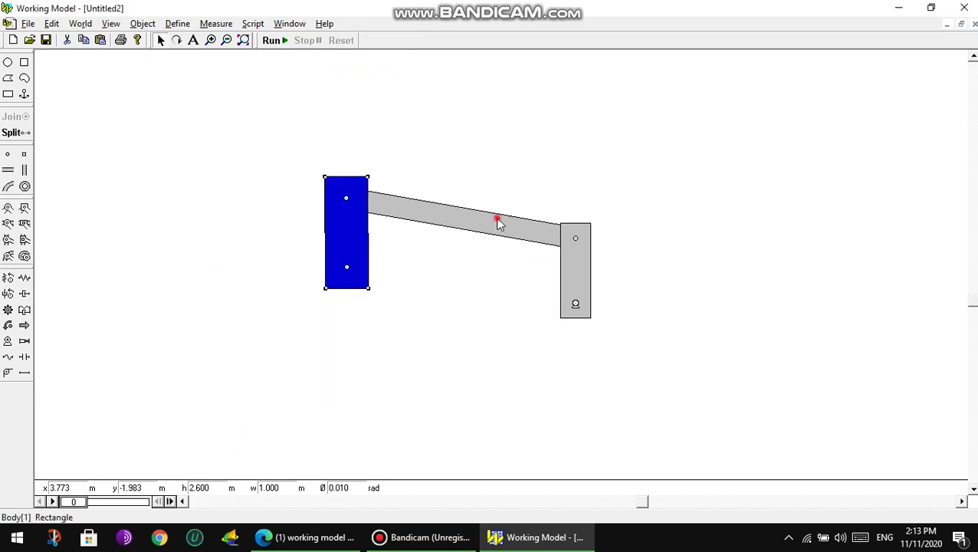
Give the connecting bar a red fill
left_click(290, 24)
left_click(311, 52)
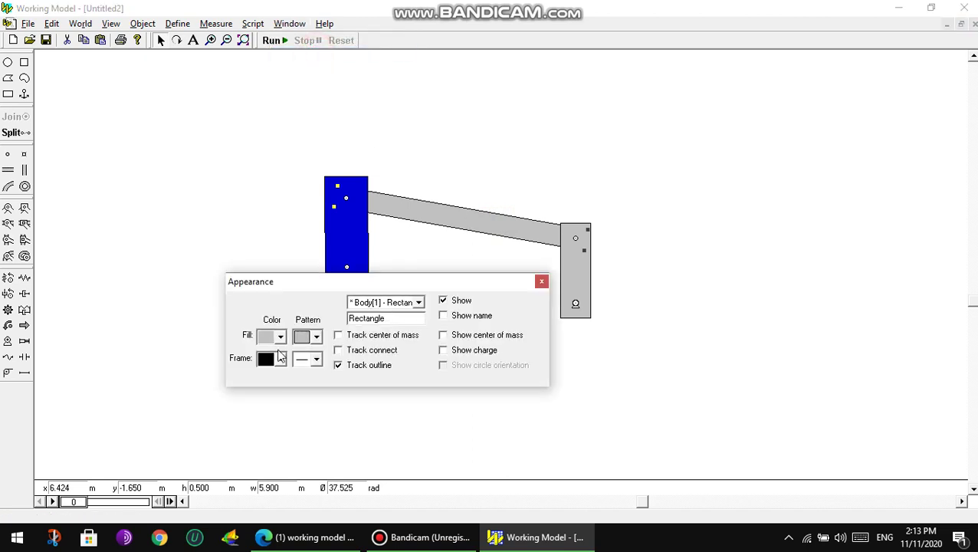
left_click(276, 337)
left_click(276, 387)
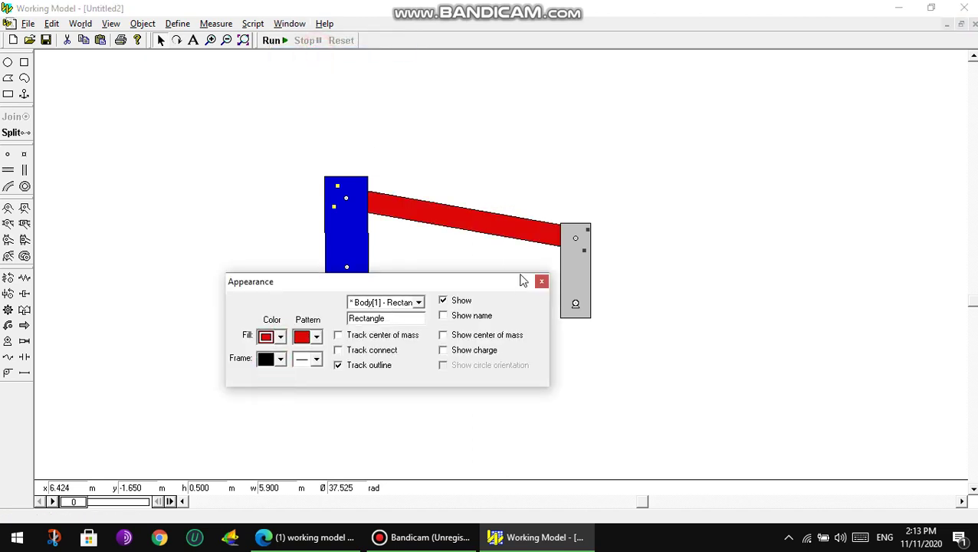
left_click(541, 281)
Give the right link a light blue fill and run the simulation
left_click(290, 23)
left_click(310, 68)
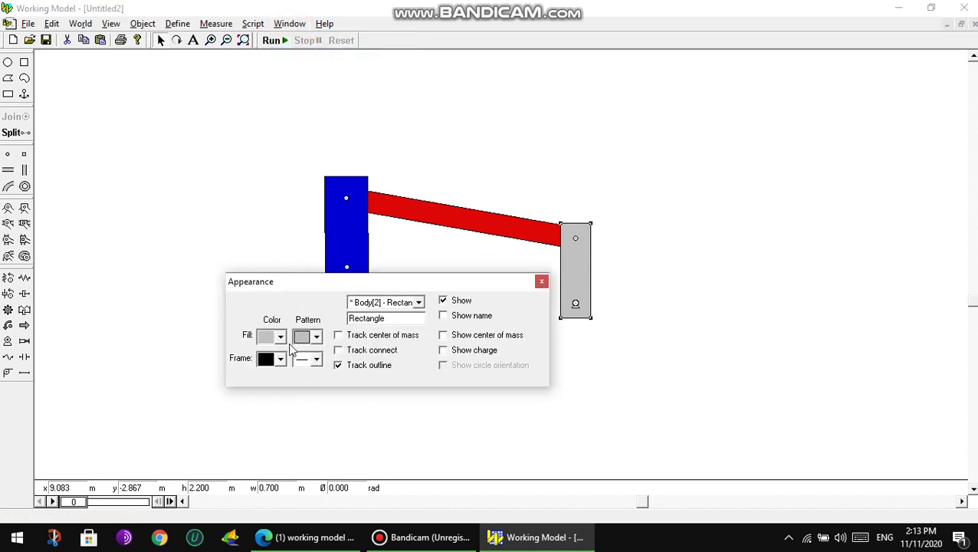
left_click(281, 337)
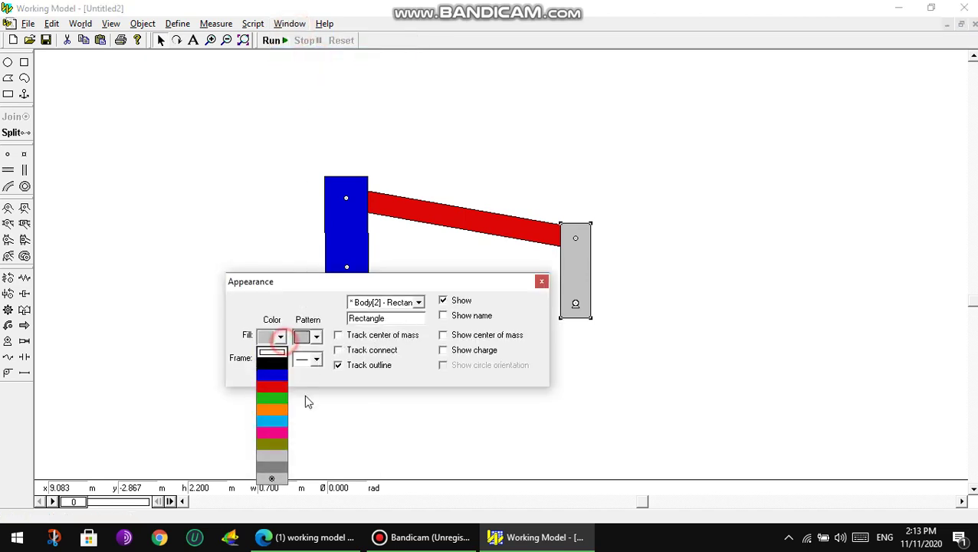
left_click(270, 424)
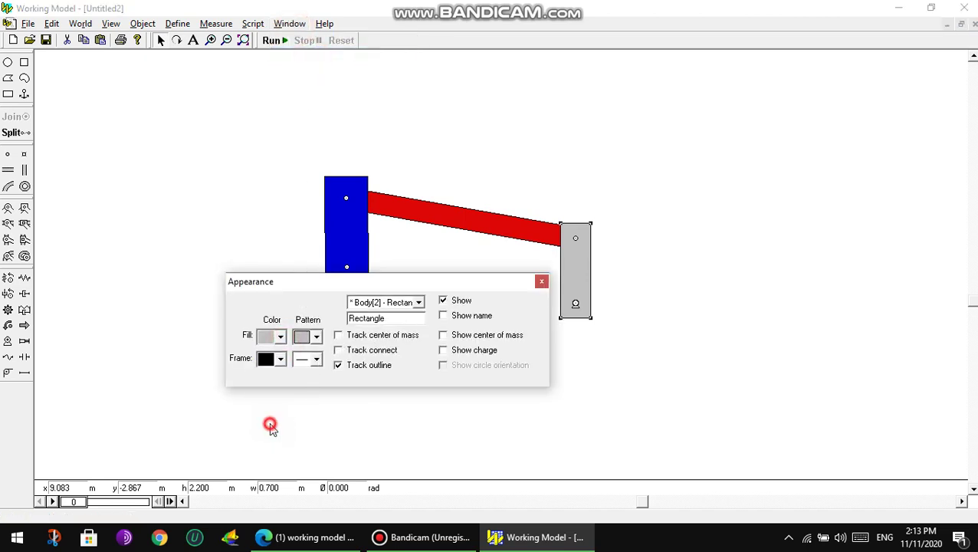
left_click(541, 282)
left_click(520, 247)
left_click(273, 41)
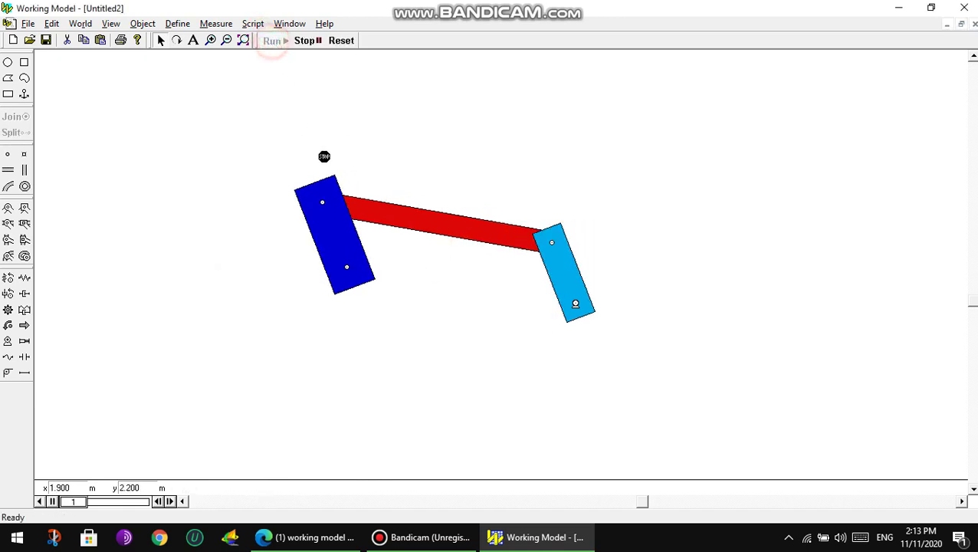